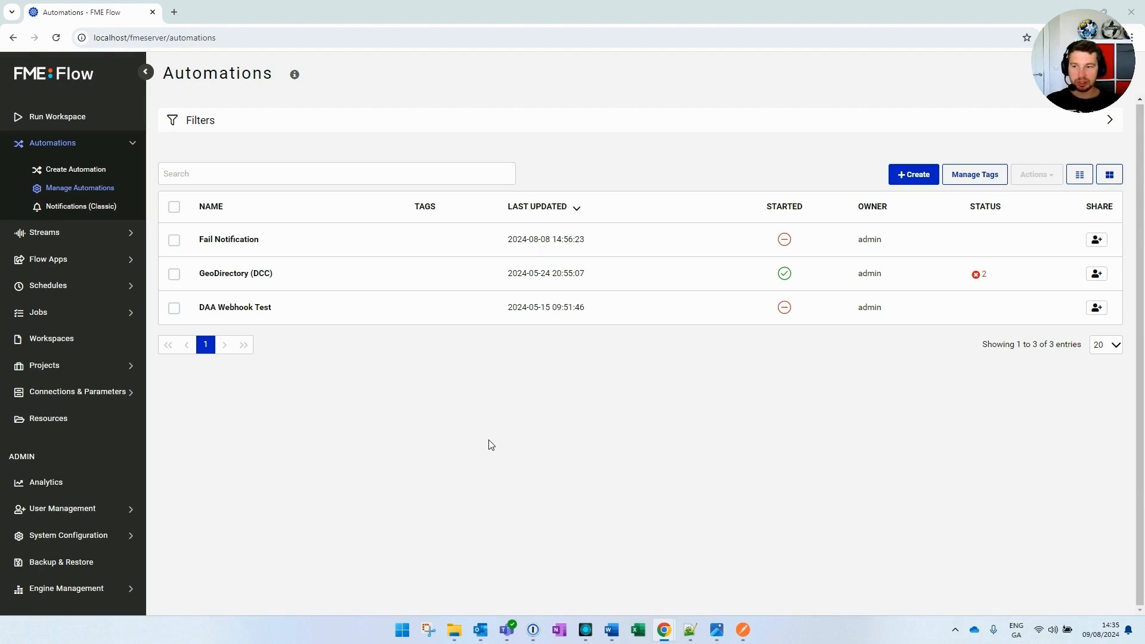
Create a new automation and set its trigger to the Webhook (triggered) event
{"action": "left_click", "coordinate": [913, 175]}
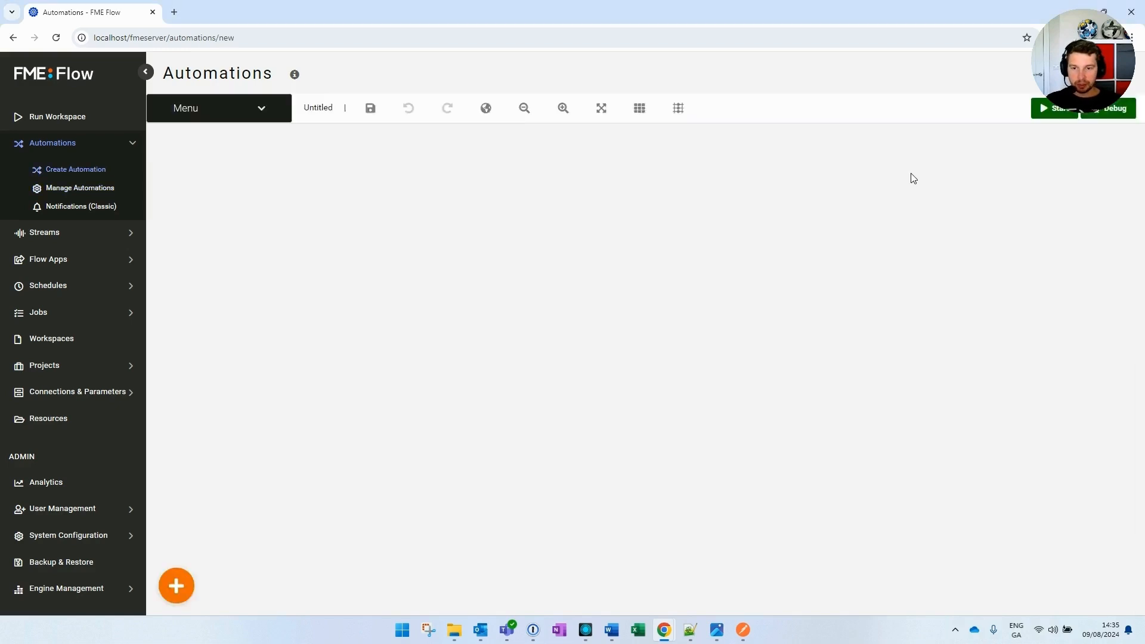
{"action": "left_click_drag", "start_coordinate": [415, 364], "coordinate": [471, 313]}
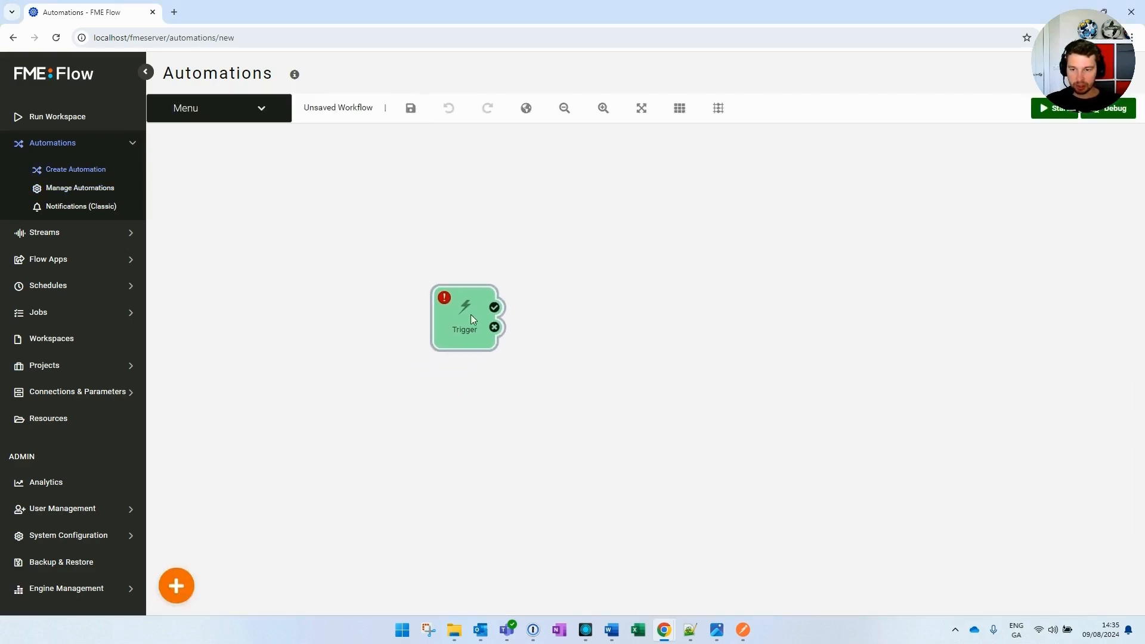
{"action": "double_click", "coordinate": [471, 314]}
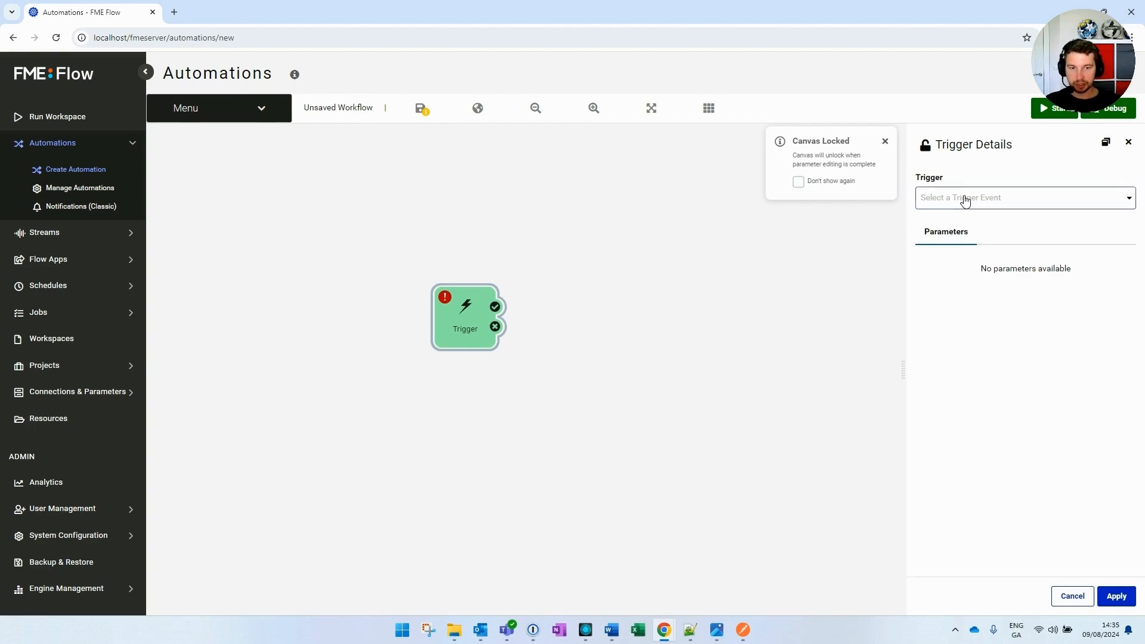
{"action": "left_click", "coordinate": [965, 200]}
{"action": "type", "text": "web"}
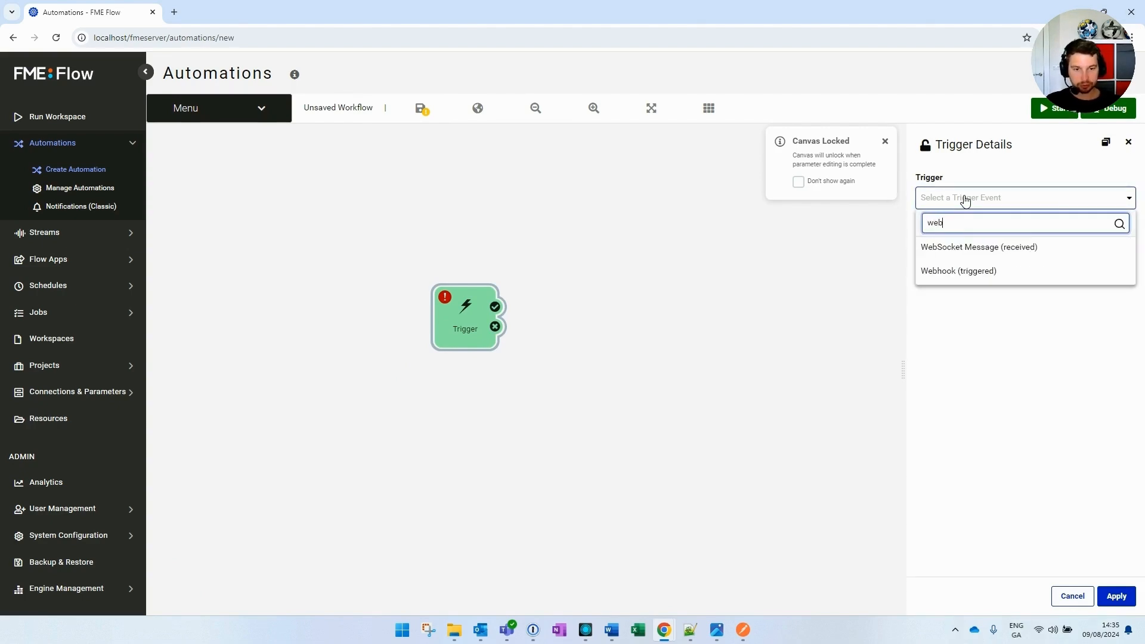
{"action": "left_click", "coordinate": [974, 271]}
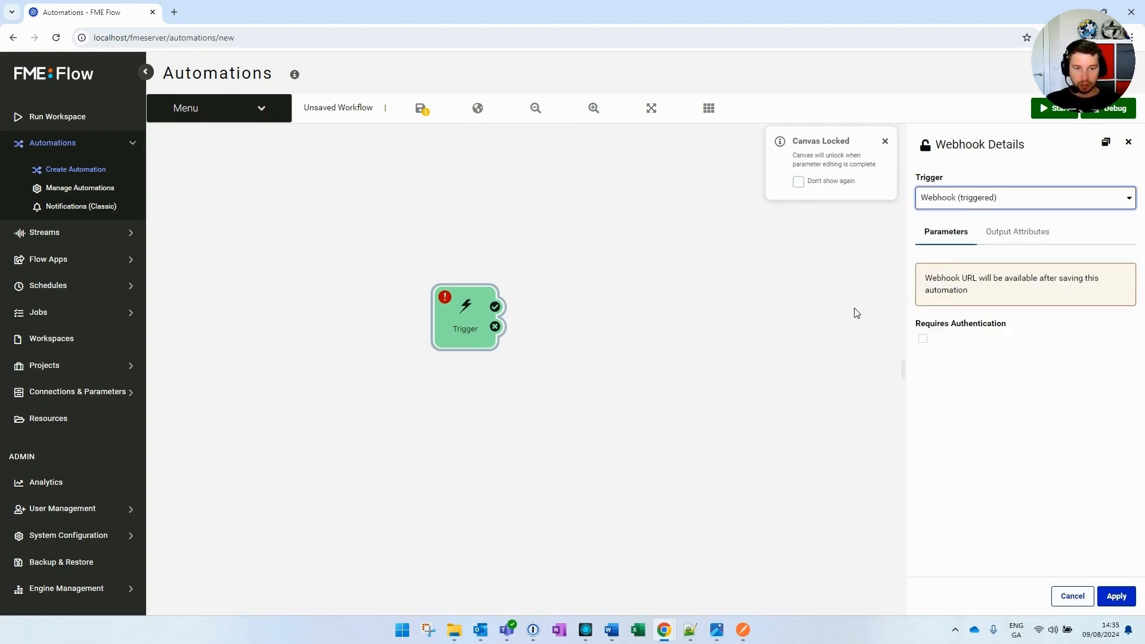
{"action": "left_click", "coordinate": [1116, 596]}
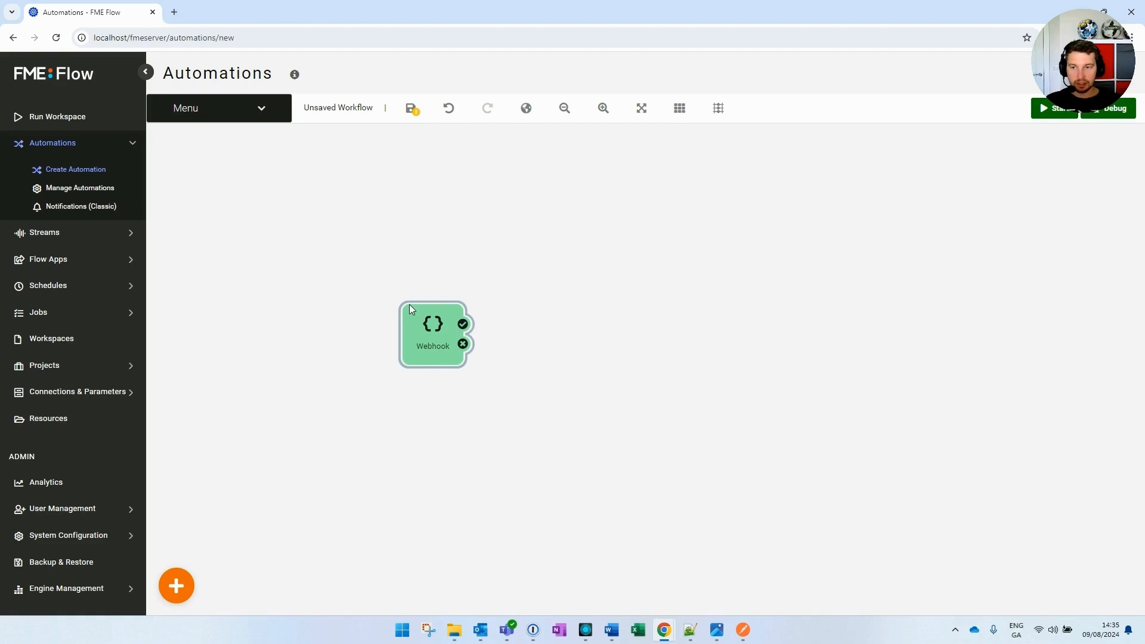
{"action": "left_click", "coordinate": [334, 108]}
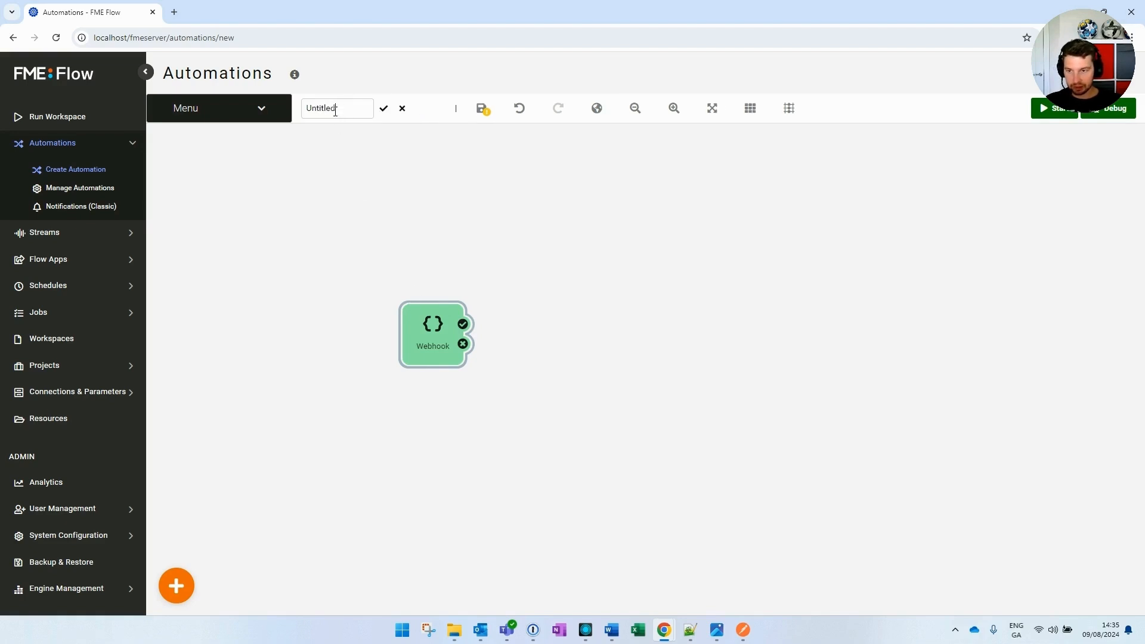
Rename the automation from Untitled to 'Webhook Automation' and save it
{"action": "double_click", "coordinate": [336, 111]}
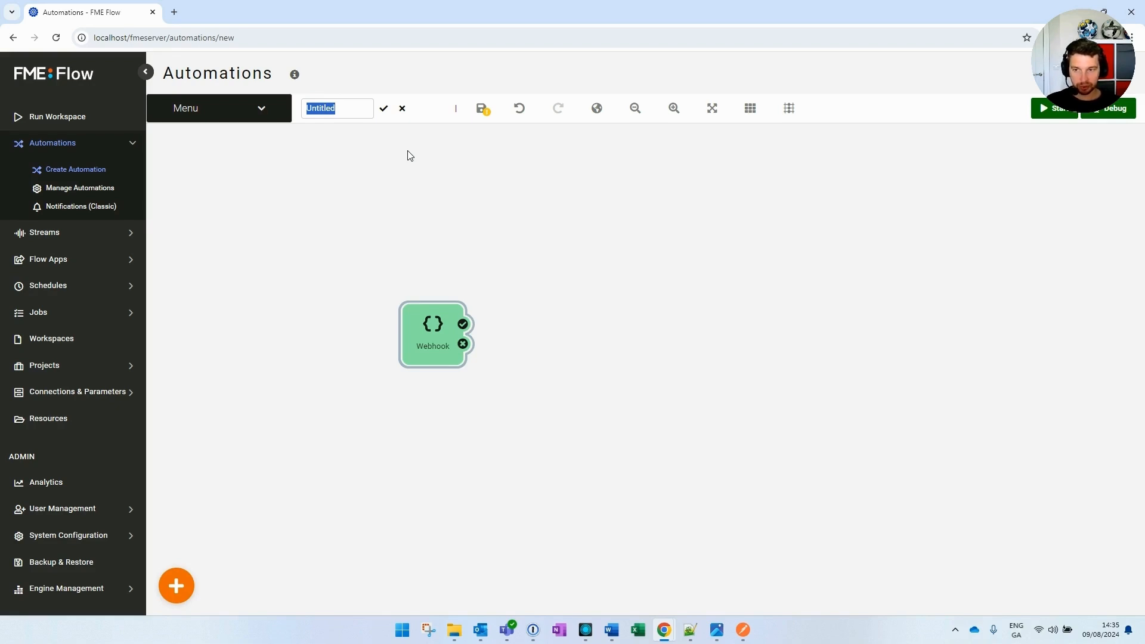
{"action": "type", "text": "Webhook Automation"}
{"action": "left_click", "coordinate": [383, 108]}
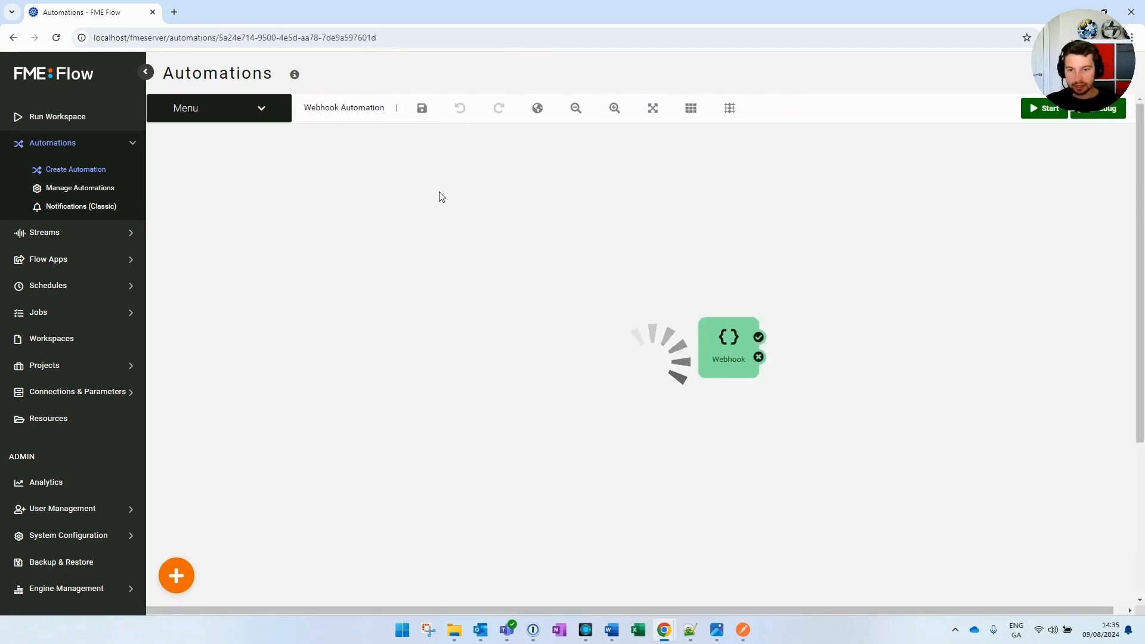
Copy the webhook URL from the Webhook node's settings
{"action": "left_click_drag", "start_coordinate": [714, 329], "coordinate": [501, 296]}
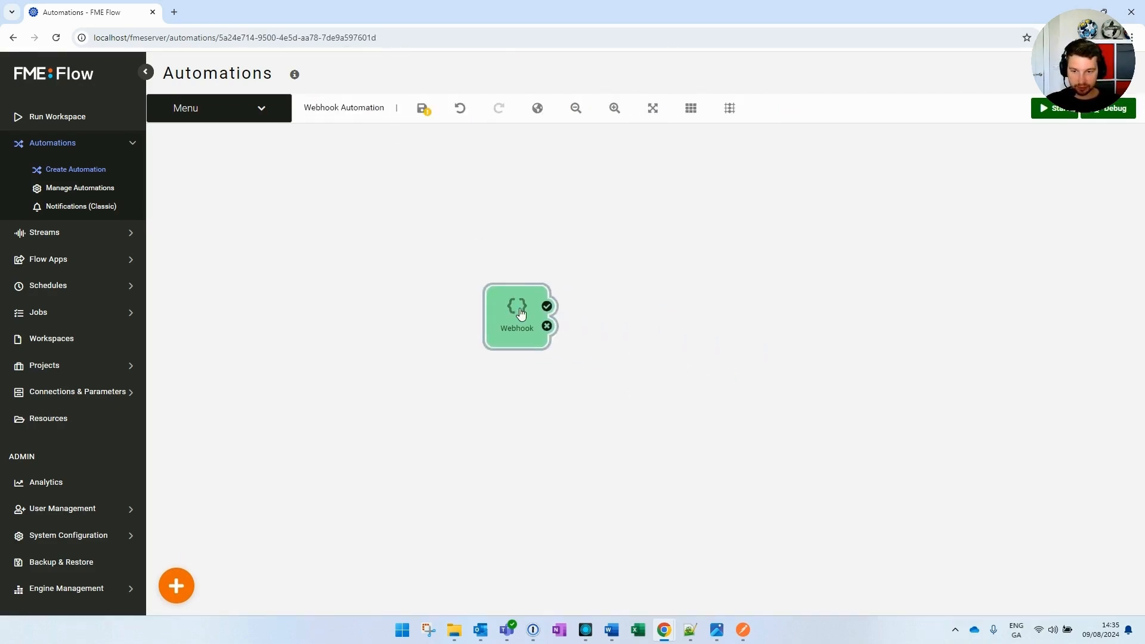
{"action": "left_click", "coordinate": [517, 314]}
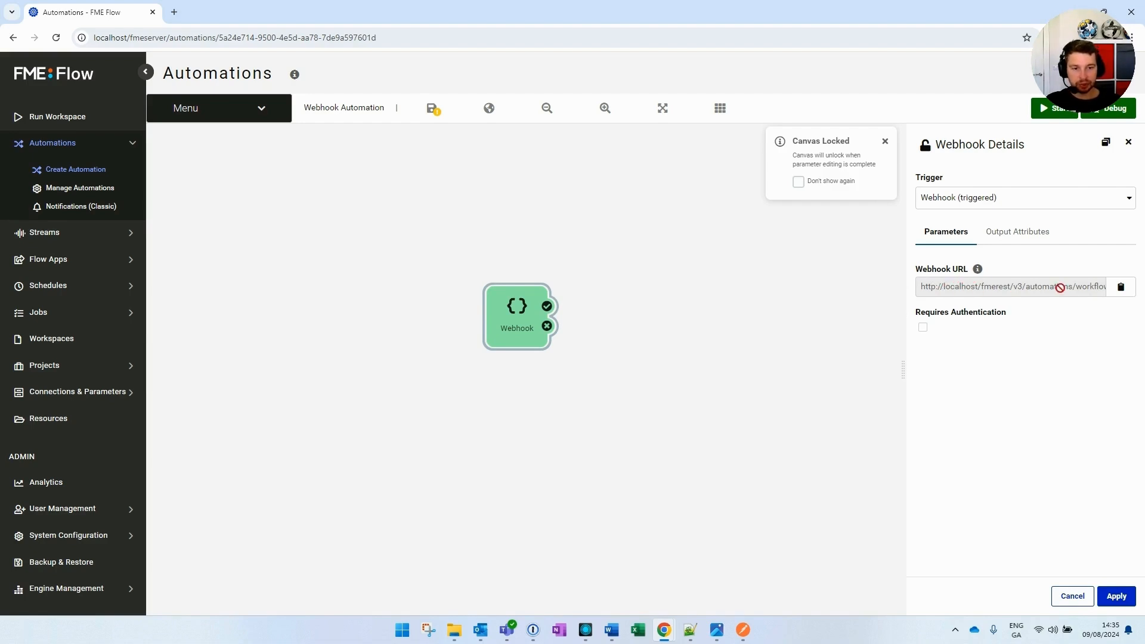
{"action": "left_click", "coordinate": [1114, 292]}
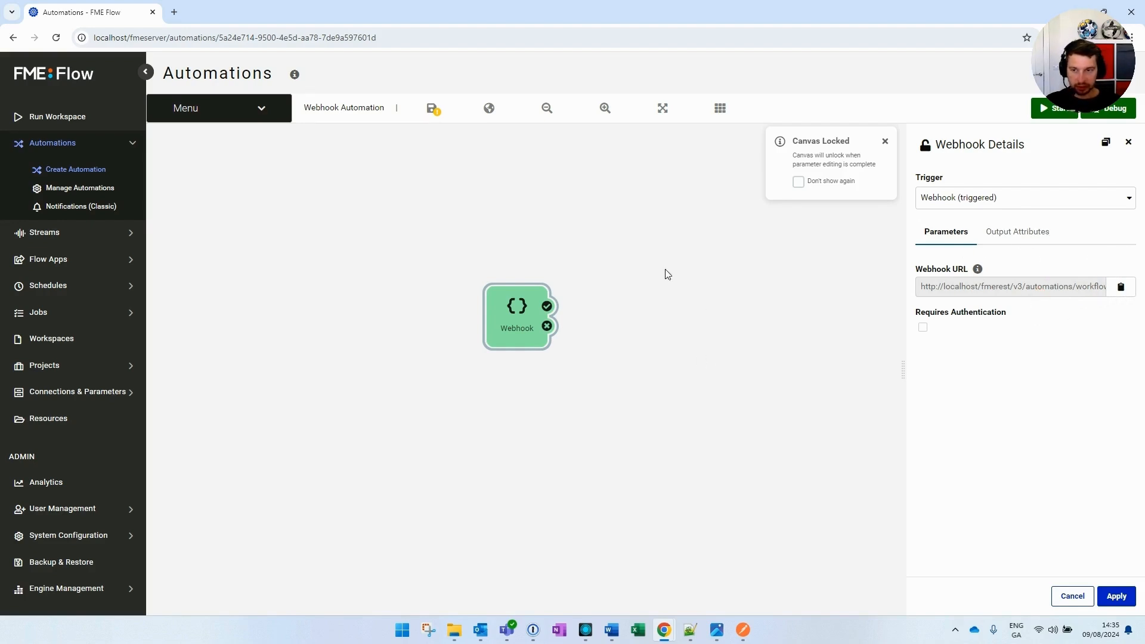
{"action": "left_click", "coordinate": [433, 109]}
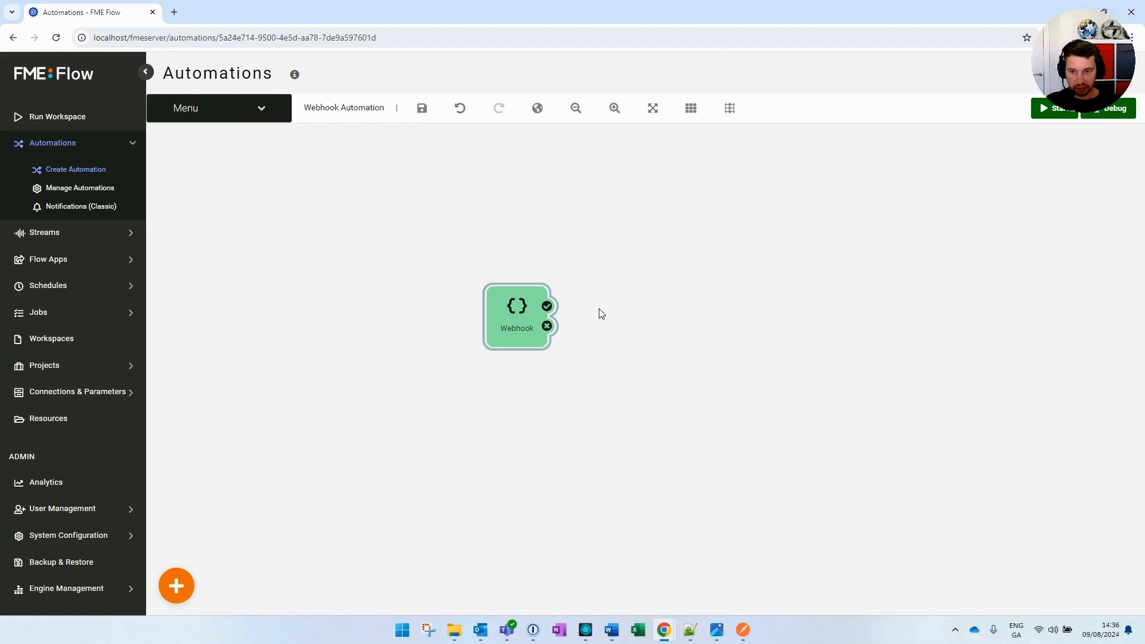
{"action": "left_click", "coordinate": [608, 320]}
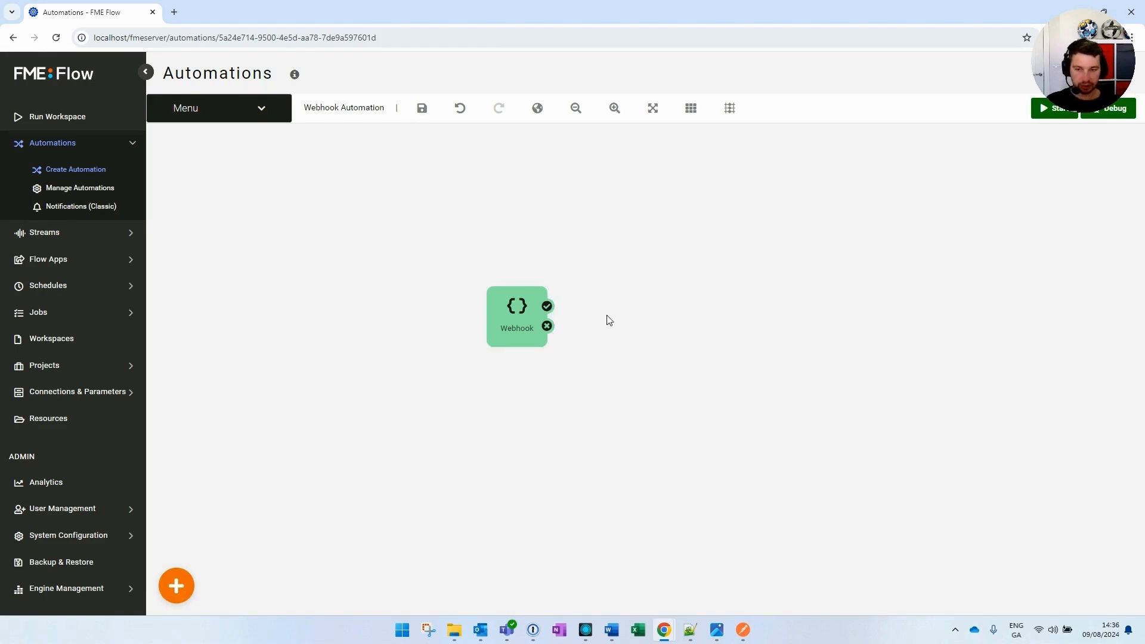
Add a new action node to the right of Webhook, connected from its success output
{"action": "left_click", "coordinate": [187, 579]}
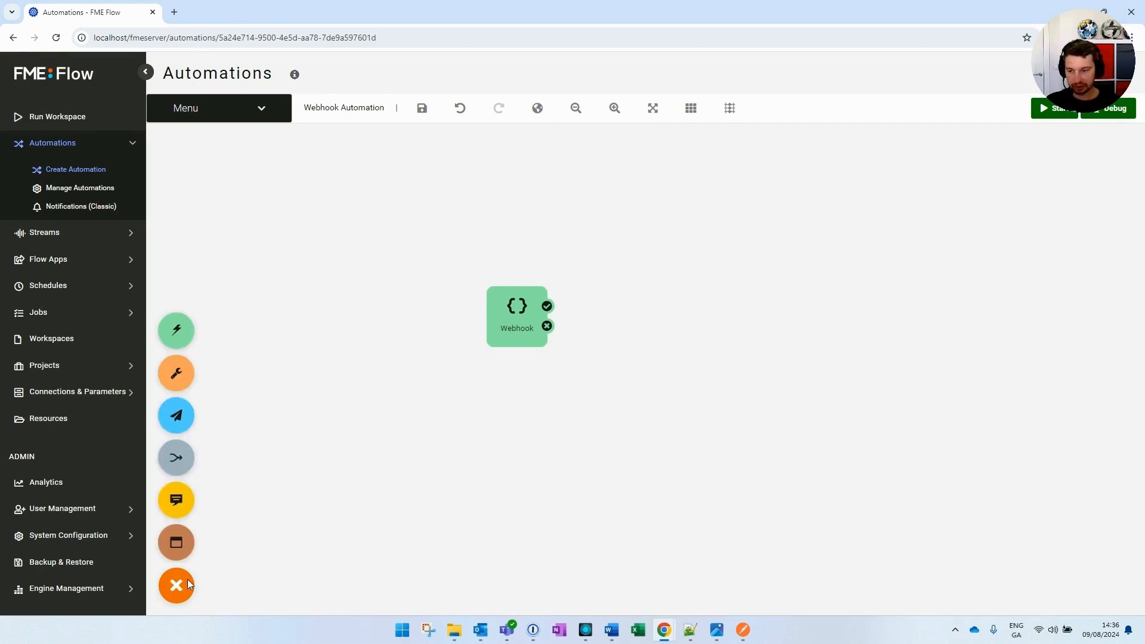
{"action": "left_click_drag", "start_coordinate": [178, 371], "coordinate": [644, 307]}
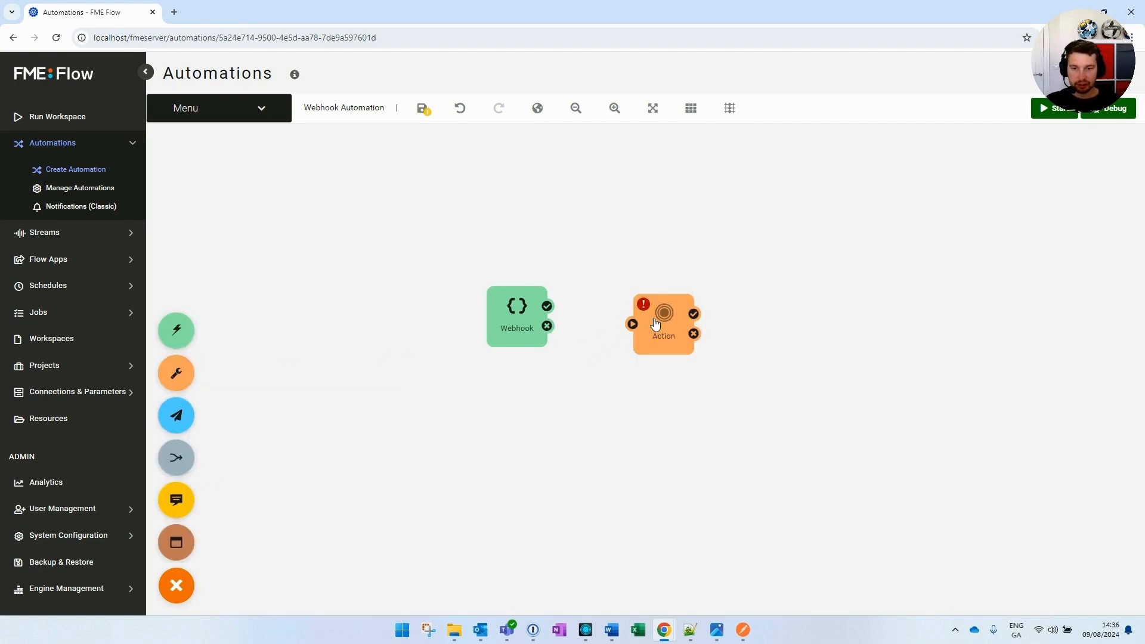
{"action": "left_click_drag", "start_coordinate": [555, 309], "coordinate": [624, 314]}
{"action": "left_click", "coordinate": [662, 313]}
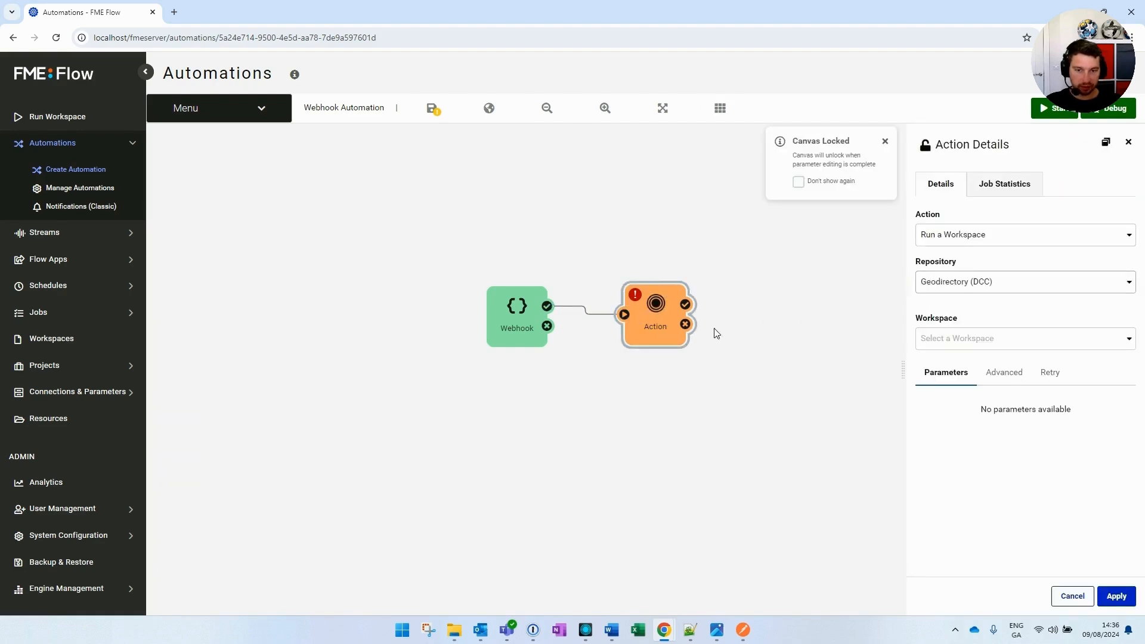
Make the action Log a message with 'Webhook Successfully Executed' and open the Text Editor
{"action": "left_click", "coordinate": [967, 237]}
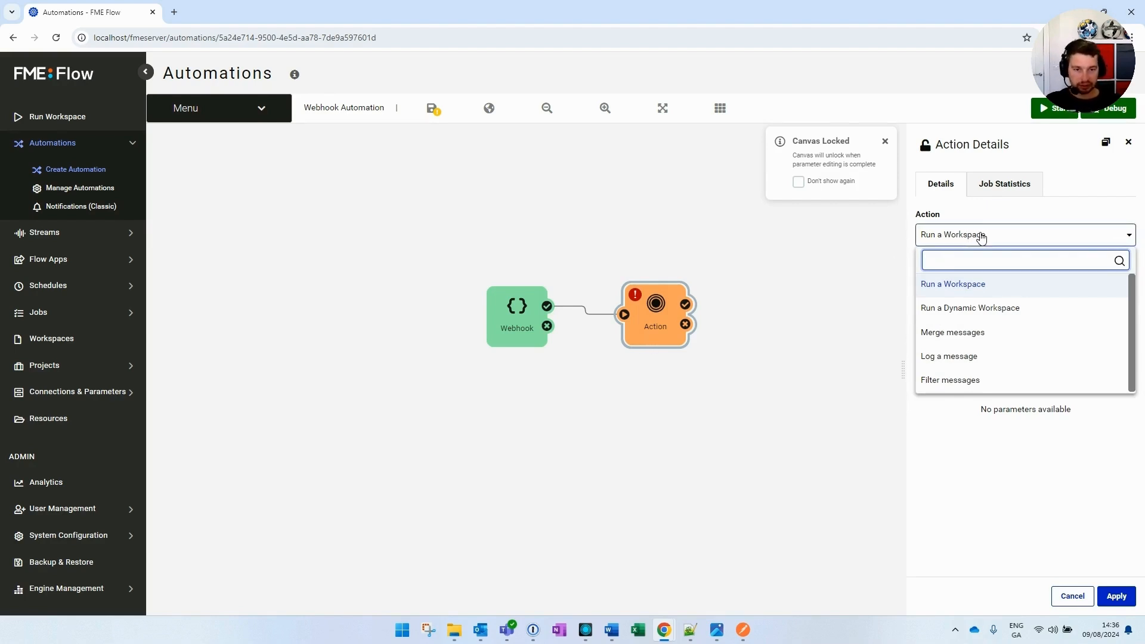
{"action": "left_click", "coordinate": [966, 358]}
{"action": "left_click", "coordinate": [947, 287]}
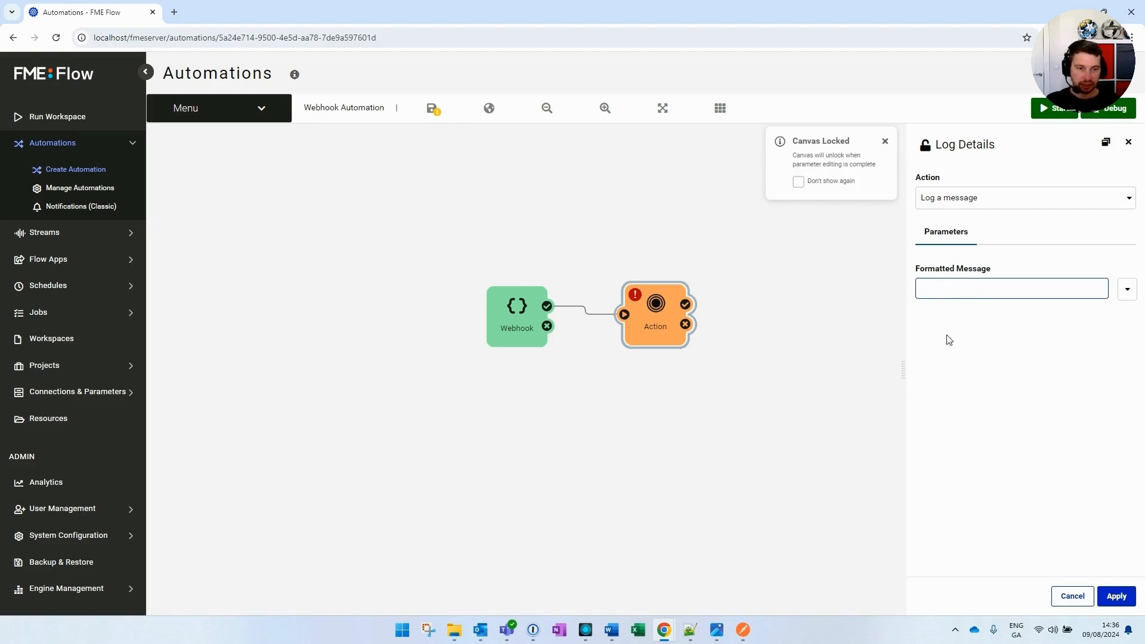
{"action": "left_click", "coordinate": [1127, 290]}
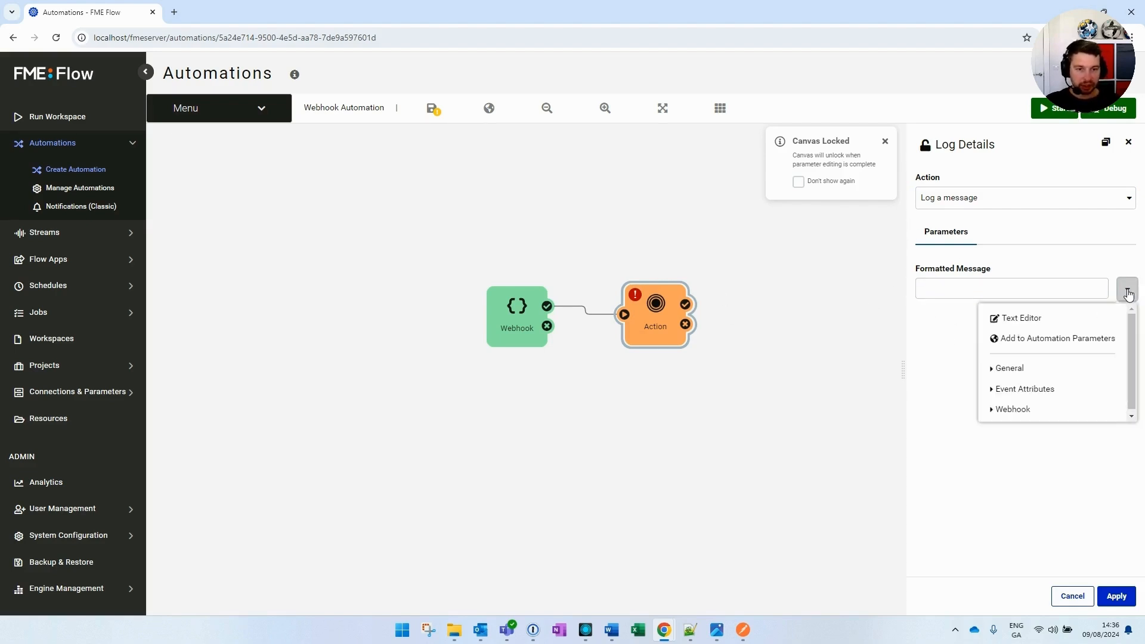
{"action": "left_click", "coordinate": [1007, 289]}
{"action": "key", "text": "ctrl+v"}
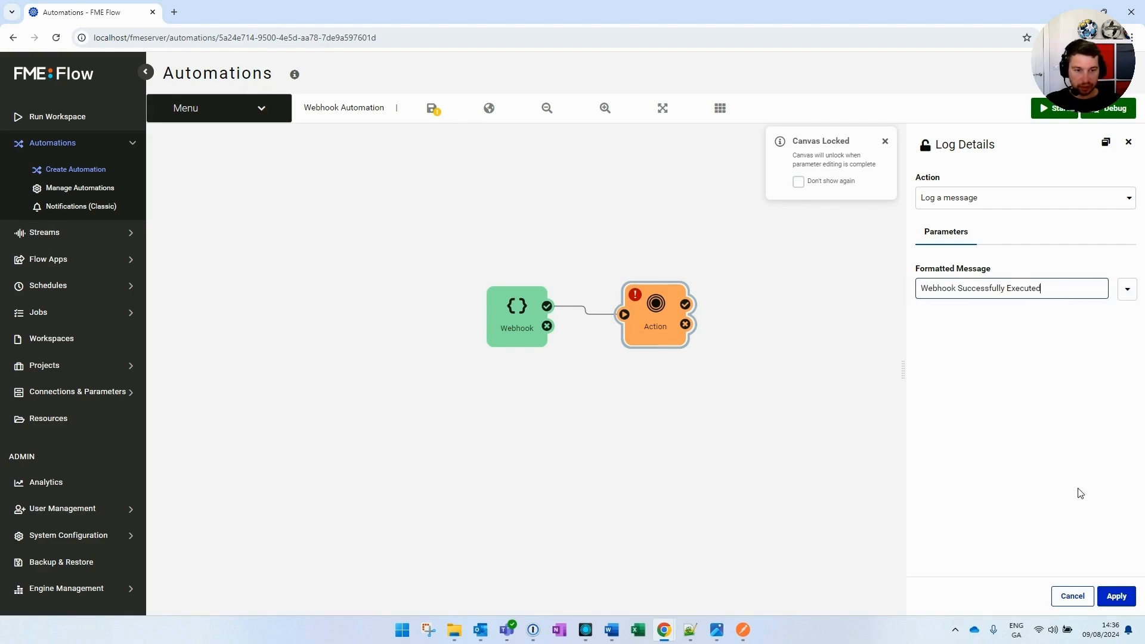
{"action": "left_click", "coordinate": [1128, 290]}
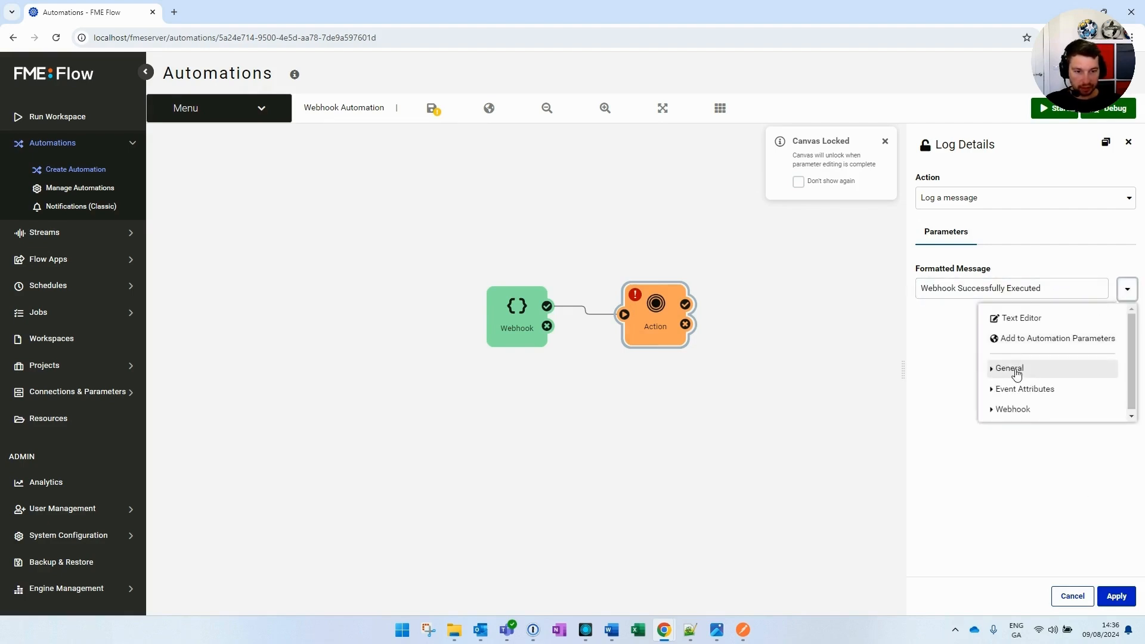
{"action": "left_click", "coordinate": [1014, 320]}
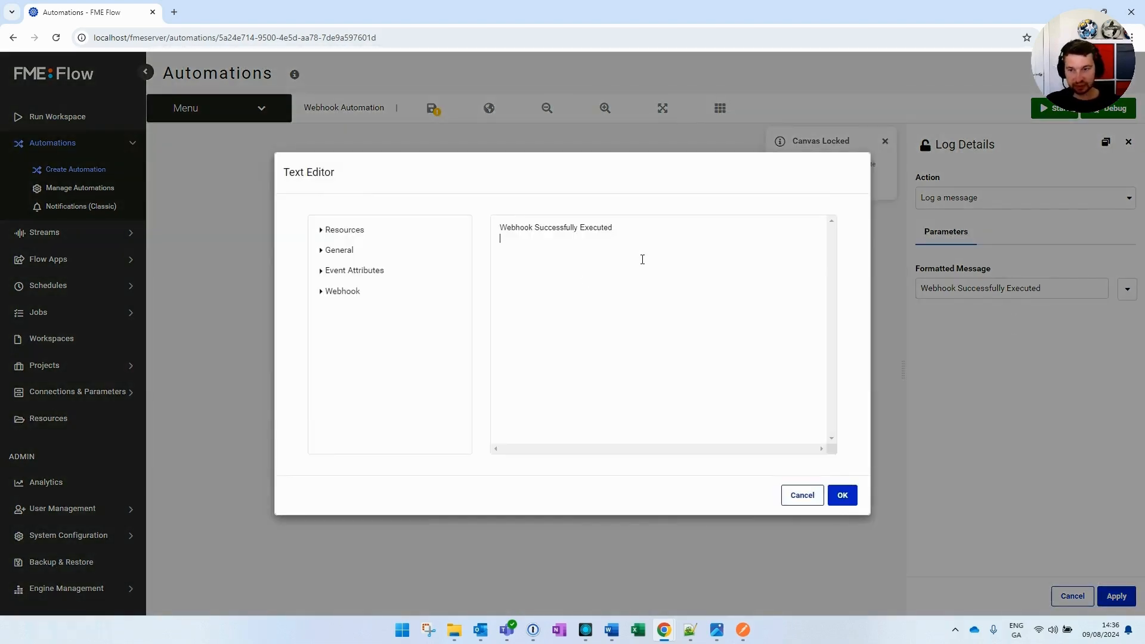
Append the Webhook Message Content placeholder {message} to the log message and confirm
{"action": "left_click", "coordinate": [326, 251]}
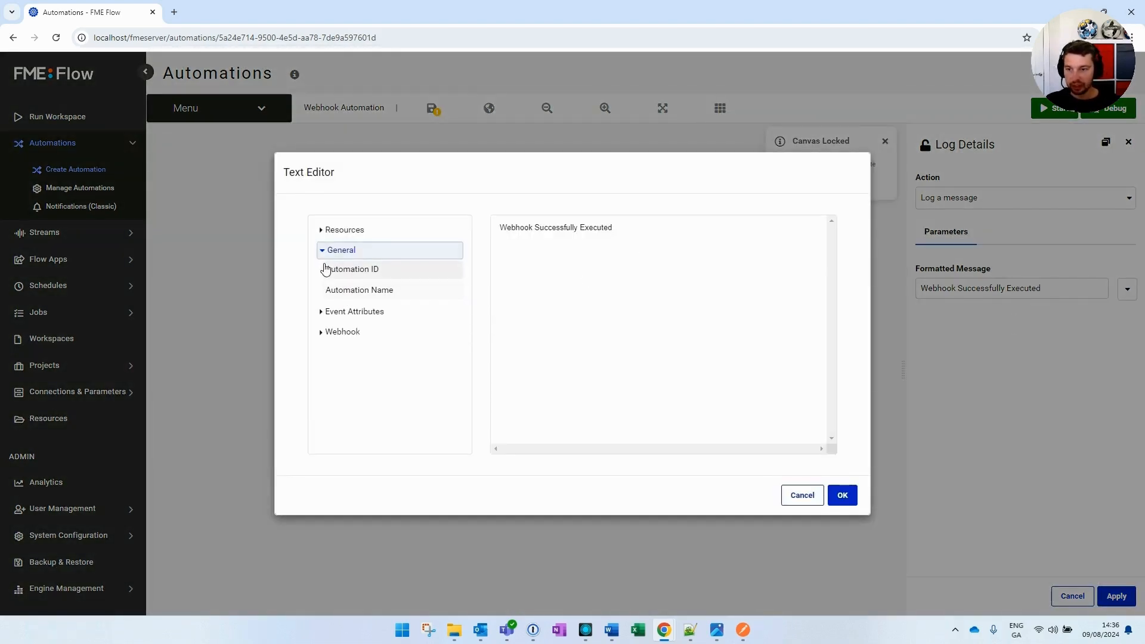
{"action": "left_click", "coordinate": [322, 332]}
{"action": "double_click", "coordinate": [340, 352]}
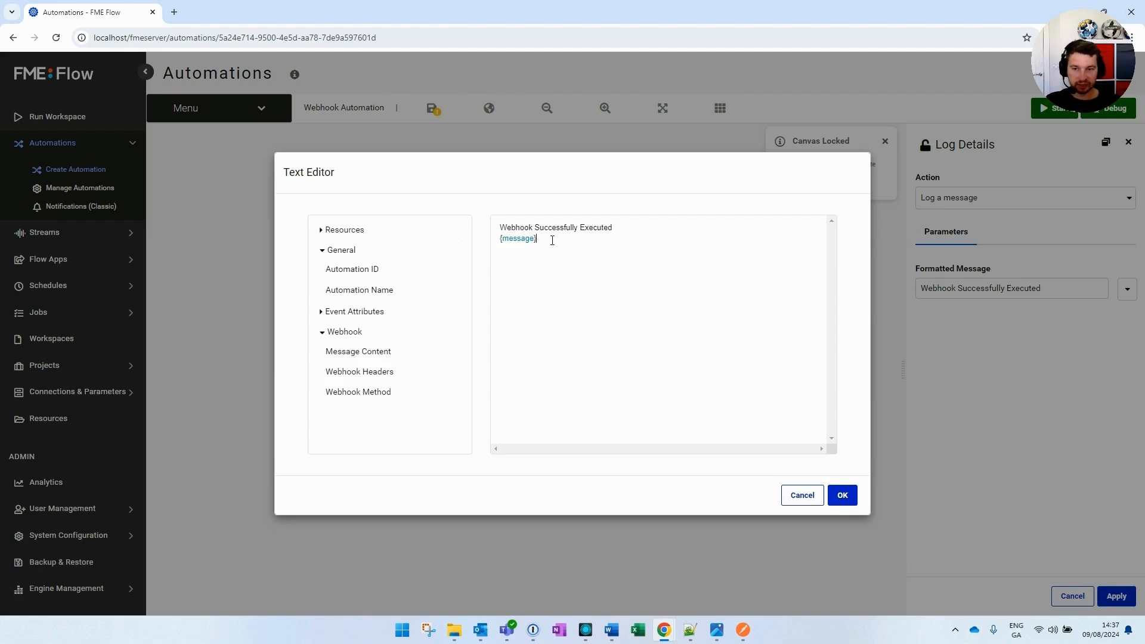
{"action": "mouse_move", "coordinate": [553, 240]}
{"action": "left_mouse_down"}
{"action": "mouse_move", "coordinate": [502, 240]}
{"action": "mouse_move", "coordinate": [549, 240]}
{"action": "left_mouse_up"}
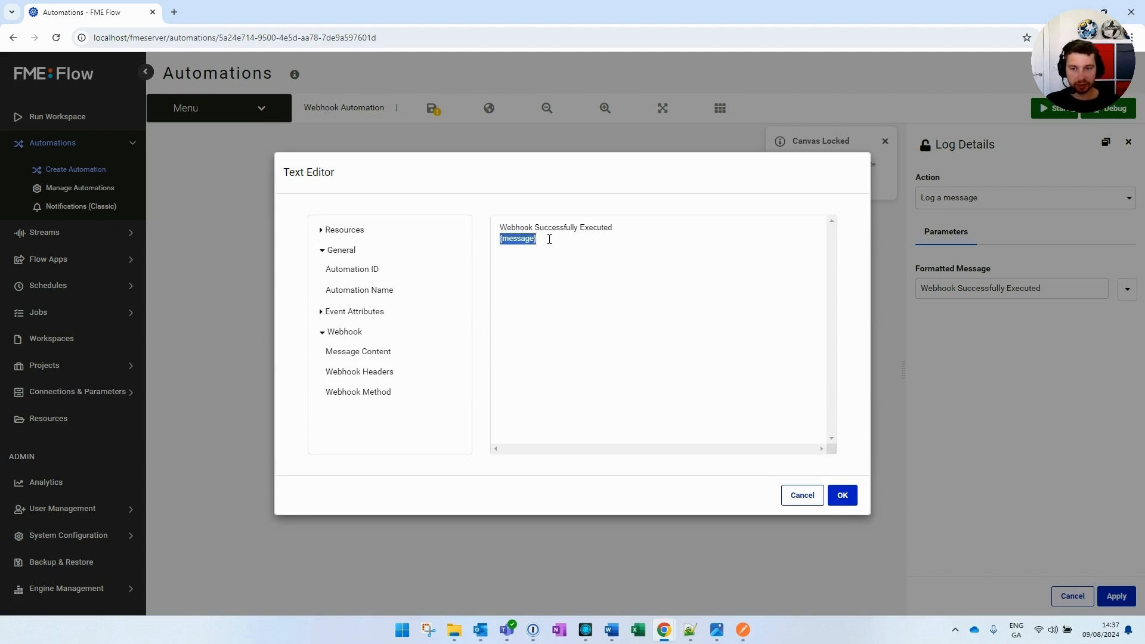
{"action": "left_click", "coordinate": [550, 241]}
{"action": "left_click", "coordinate": [841, 498]}
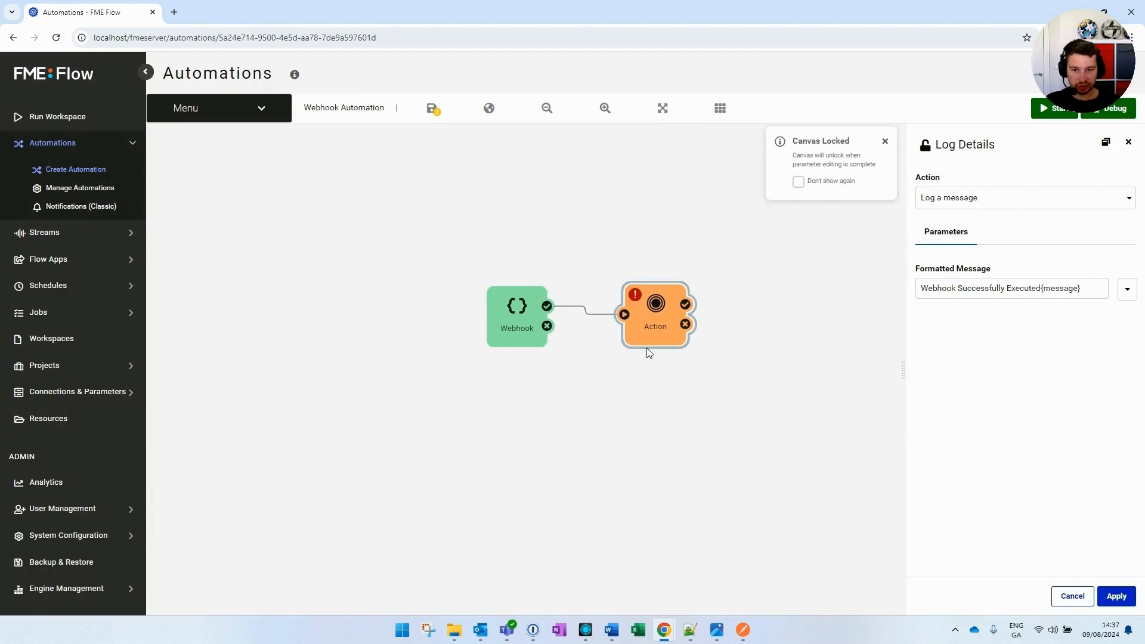
Apply the Log action, save the automation and start it running in Production Mode
{"action": "left_click", "coordinate": [1116, 597]}
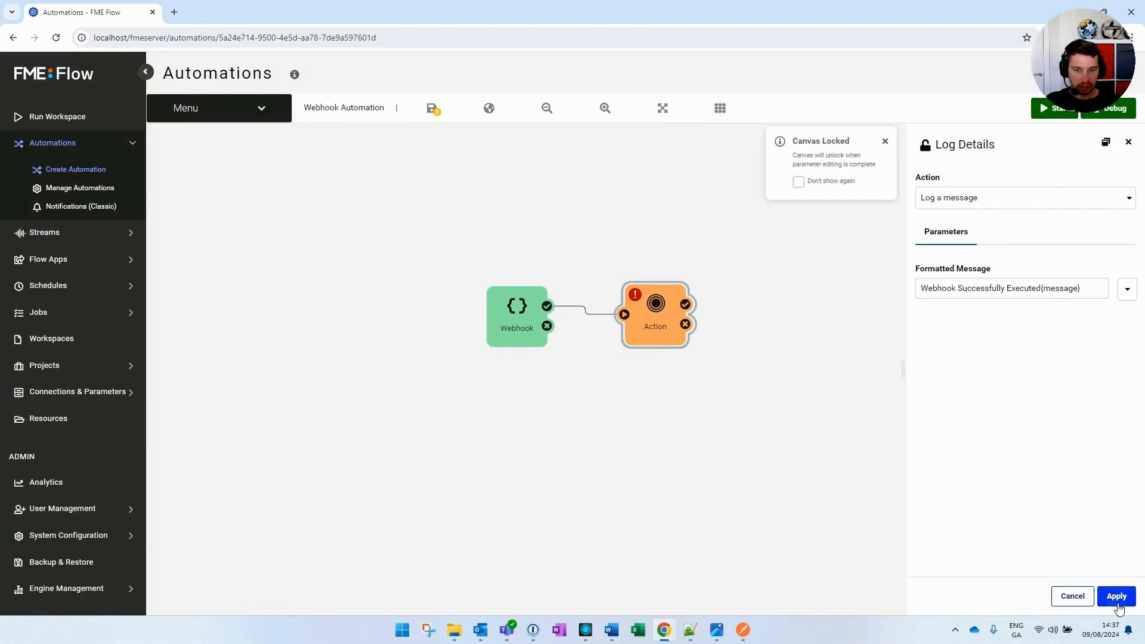
{"action": "left_click_drag", "start_coordinate": [654, 318], "coordinate": [646, 310]}
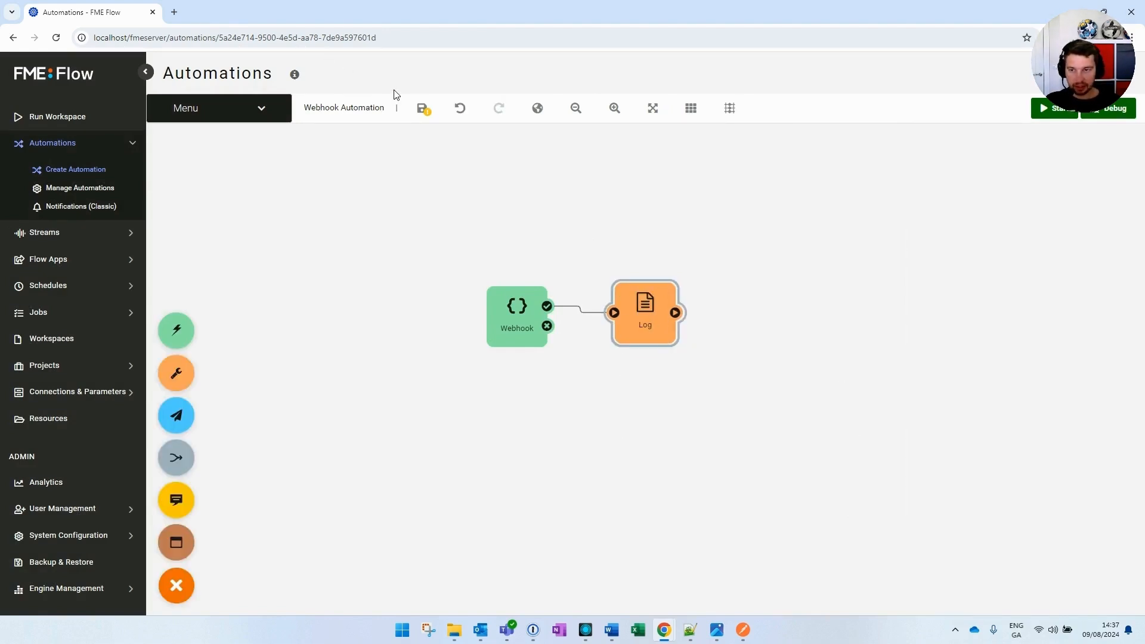
{"action": "left_click", "coordinate": [422, 108]}
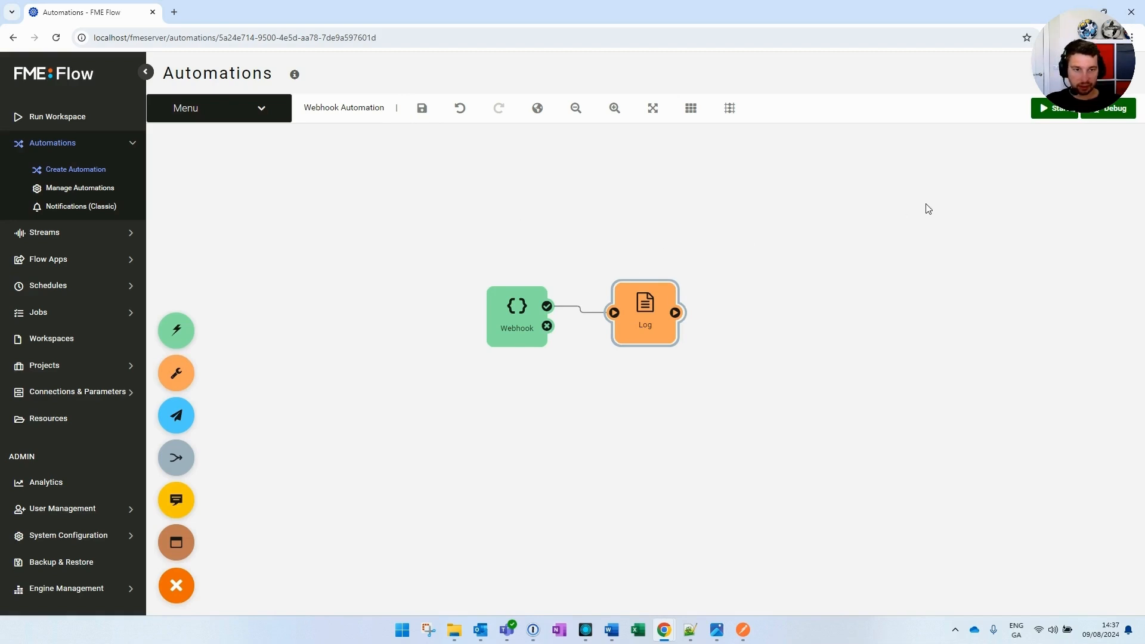
{"action": "left_click", "coordinate": [1047, 109]}
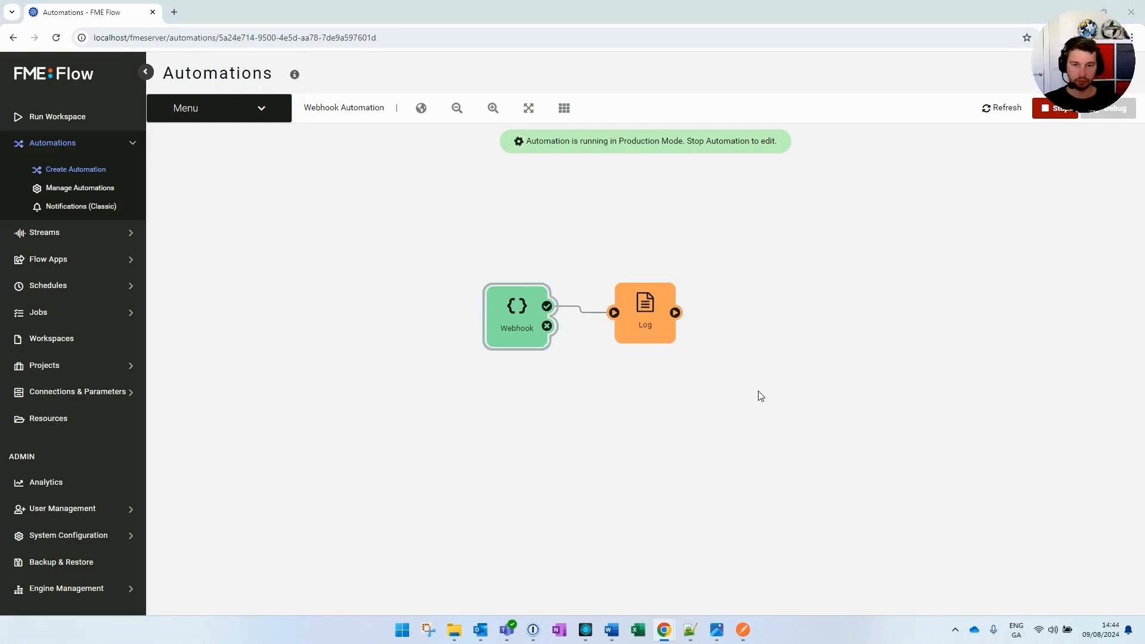
{"action": "left_click", "coordinate": [745, 634]}
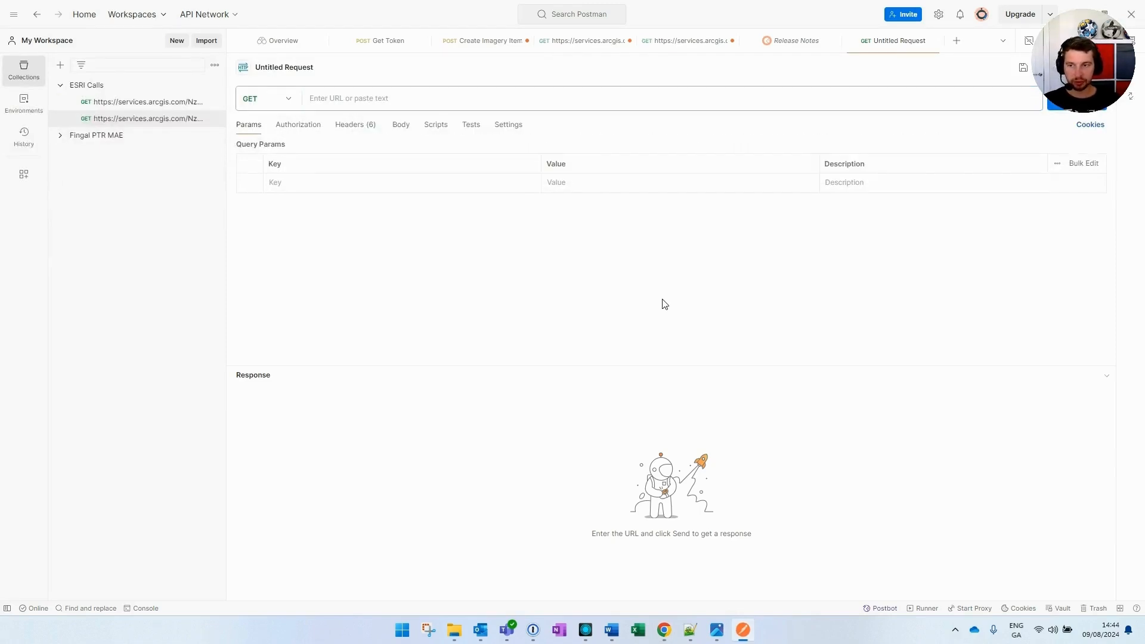
Make the Postman request a POST to the pasted FME webhook URL with an x-www-form-urlencoded body
{"action": "left_click", "coordinate": [286, 104]}
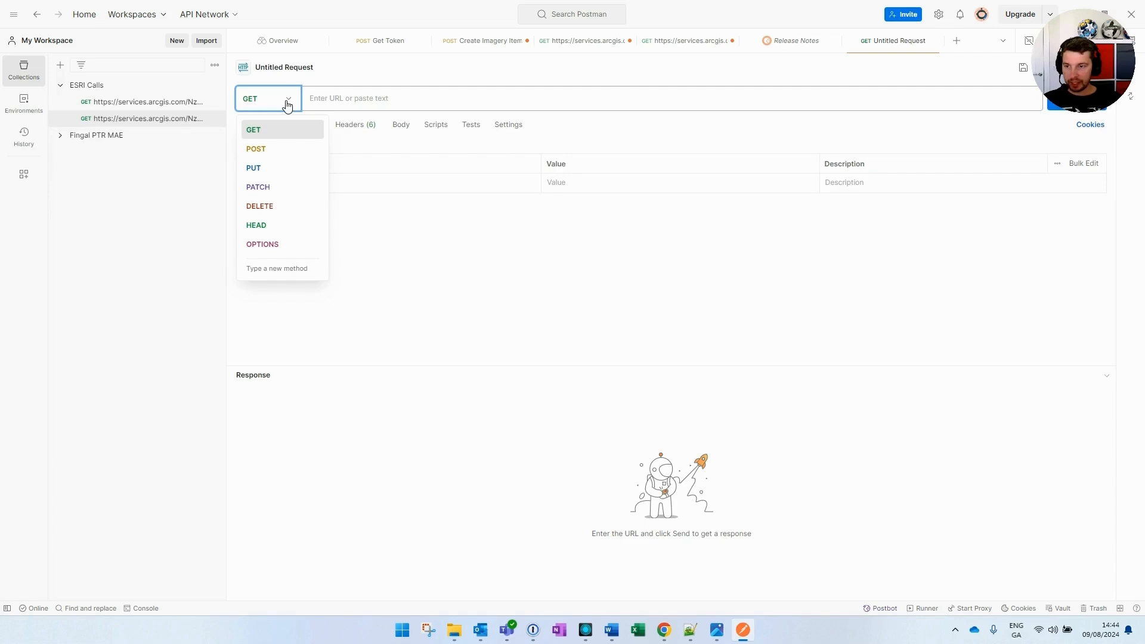
{"action": "left_click", "coordinate": [268, 150]}
{"action": "left_click", "coordinate": [357, 103]}
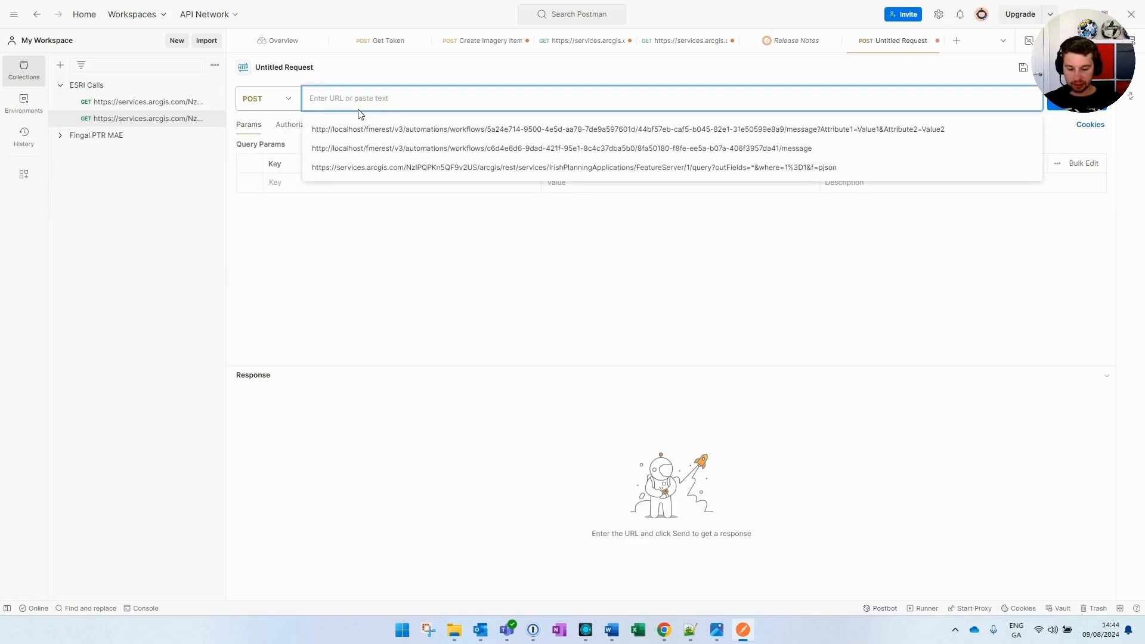
{"action": "left_click", "coordinate": [895, 290]}
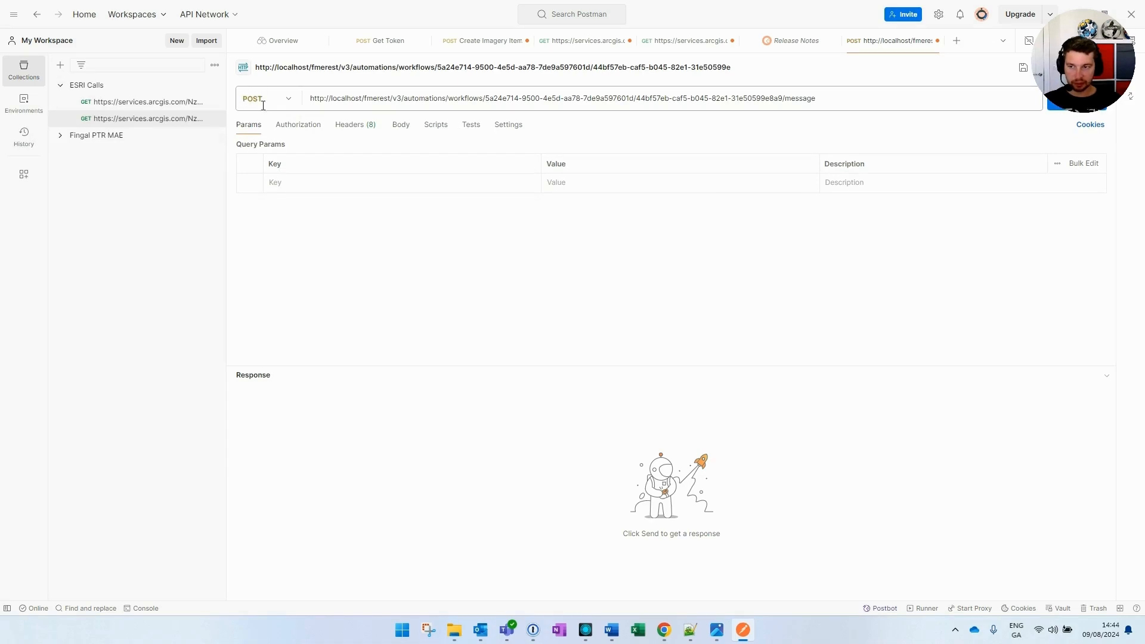
{"action": "left_click", "coordinate": [403, 131]}
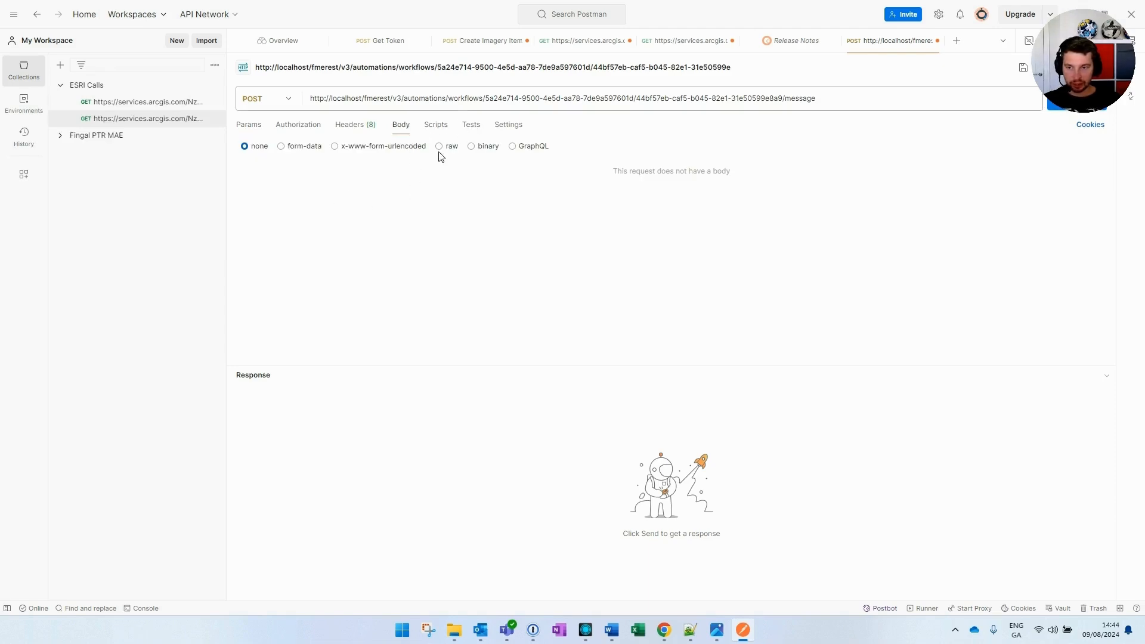
{"action": "left_click", "coordinate": [347, 150]}
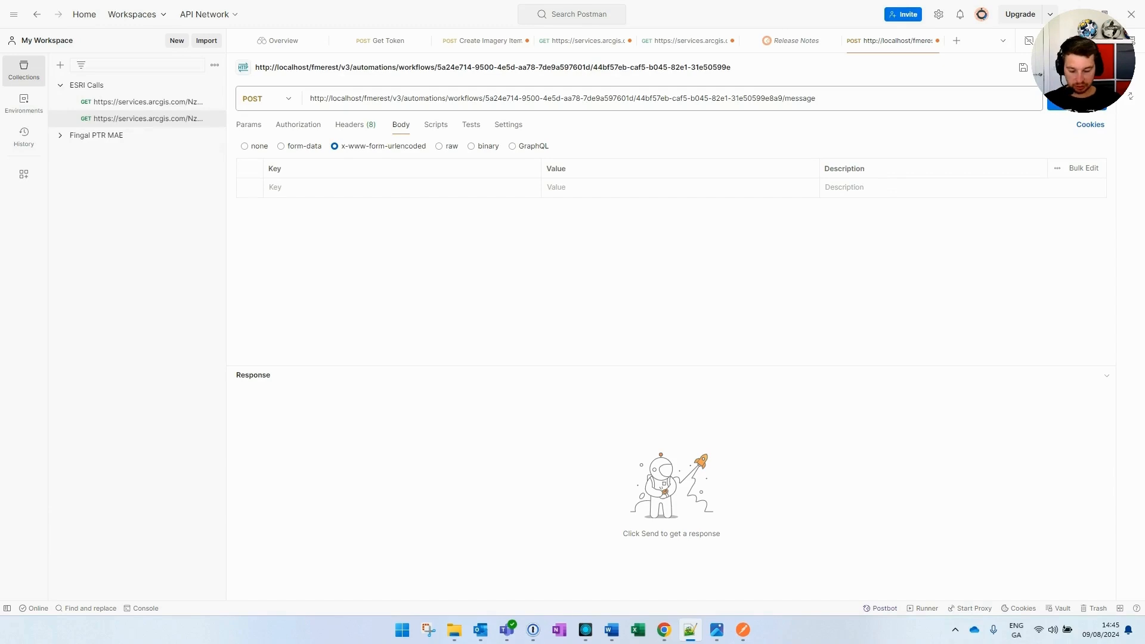
Add body fields Attribute1=Value1 and Attribute2=Value2, then send the POST request
{"action": "left_click", "coordinate": [358, 187]}
{"action": "type", "text": "Attribute1"}
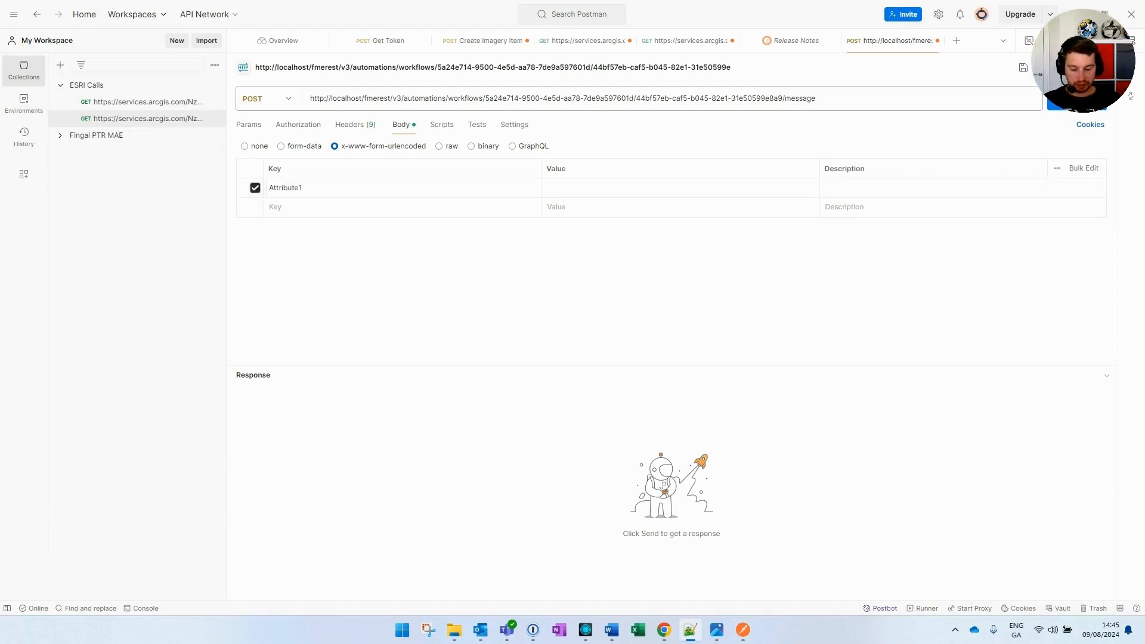
{"action": "left_click", "coordinate": [580, 189]}
{"action": "type", "text": "Value1"}
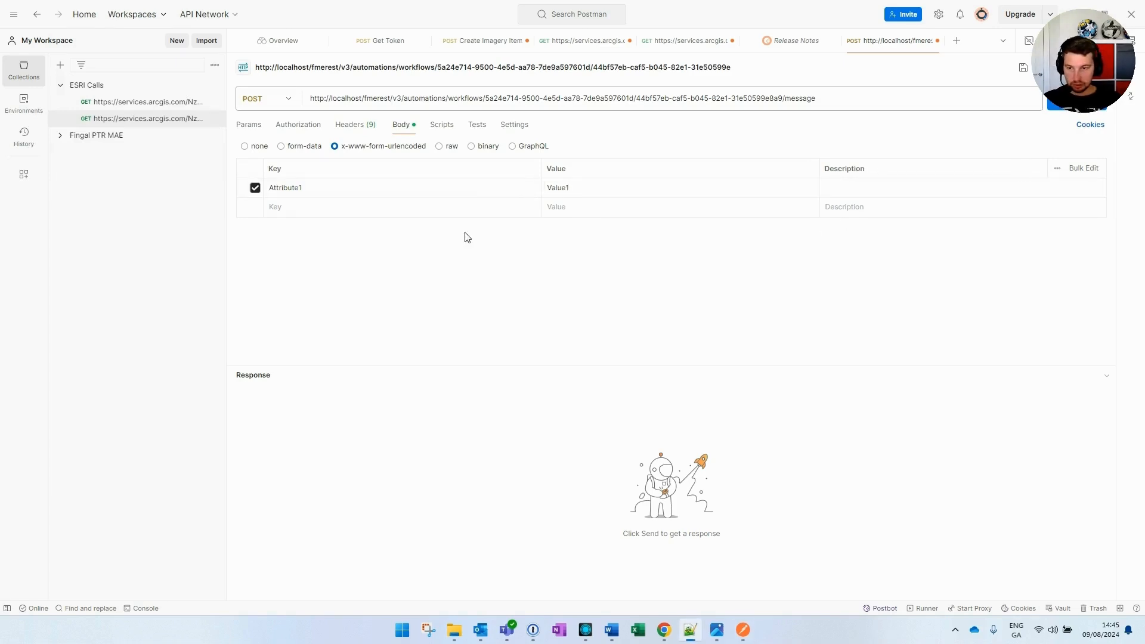
{"action": "left_click", "coordinate": [361, 214]}
{"action": "type", "text": "Attribute2"}
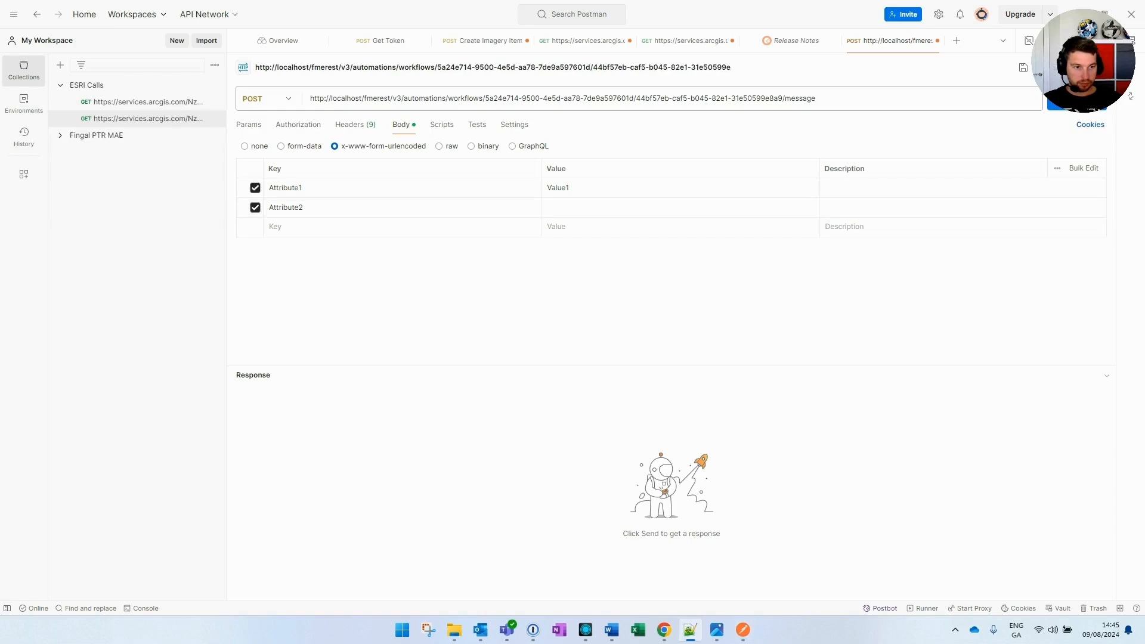
{"action": "left_click", "coordinate": [563, 206]}
{"action": "type", "text": "Value2"}
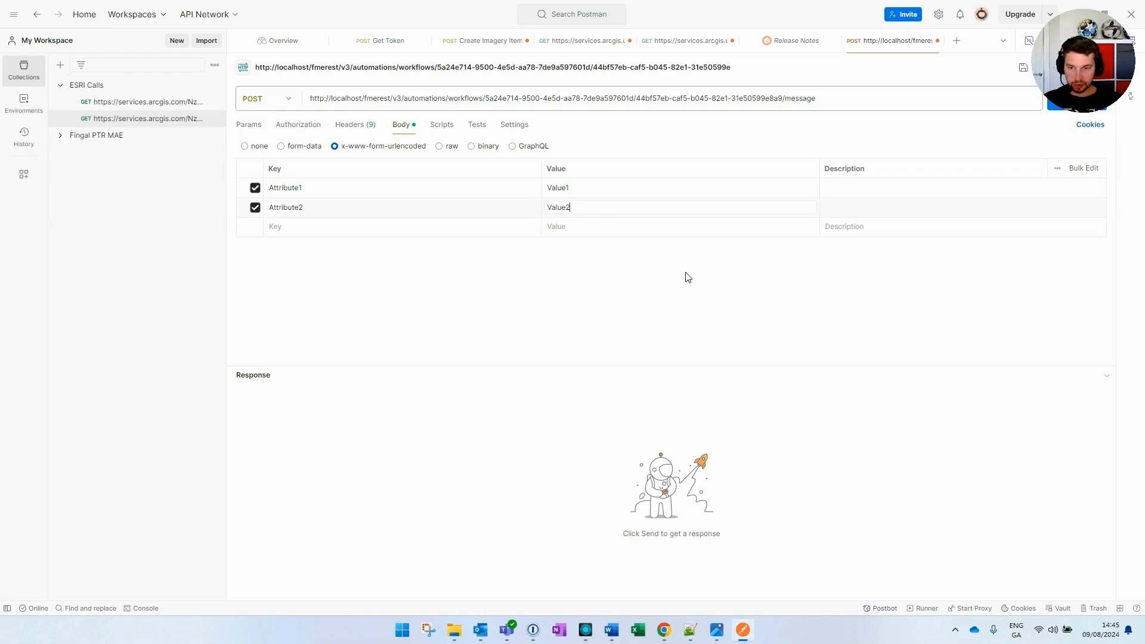
{"action": "left_click", "coordinate": [1061, 111]}
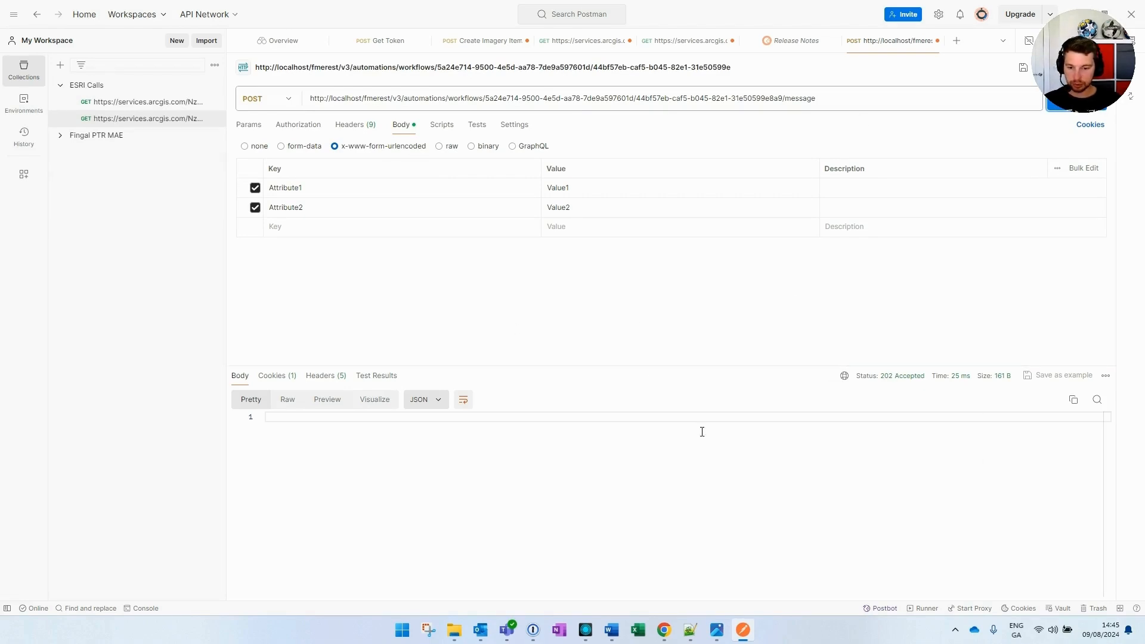
Return to FME Flow, reload the automation and open the Log node's details
{"action": "mouse_move", "coordinate": [664, 629]}
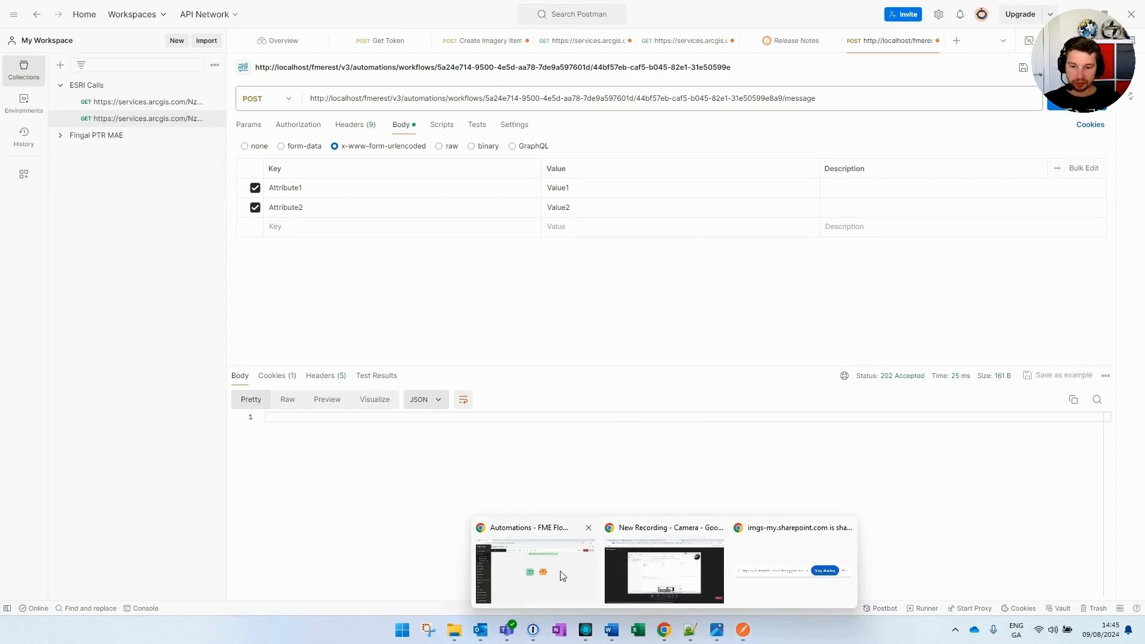
{"action": "left_click", "coordinate": [570, 547]}
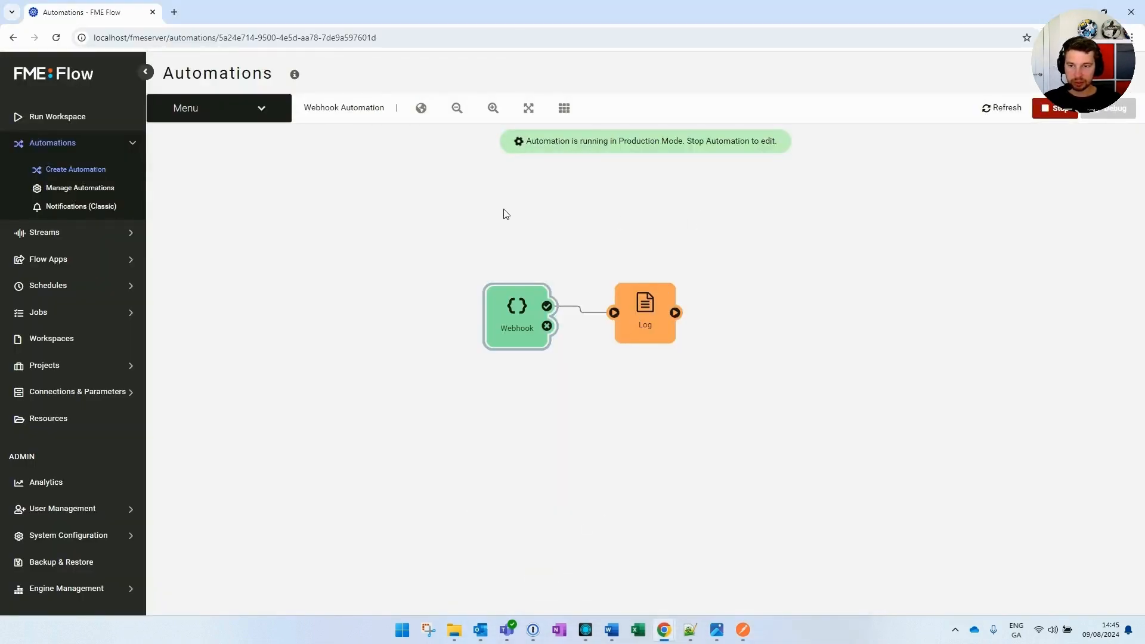
{"action": "left_click", "coordinate": [56, 37]}
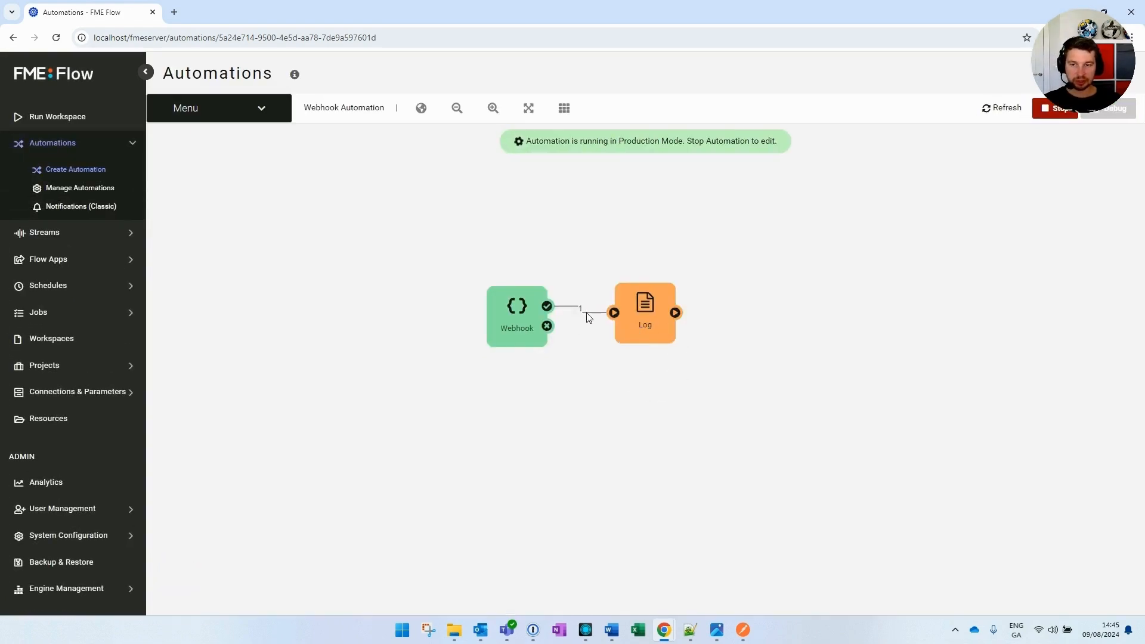
{"action": "left_click", "coordinate": [646, 311]}
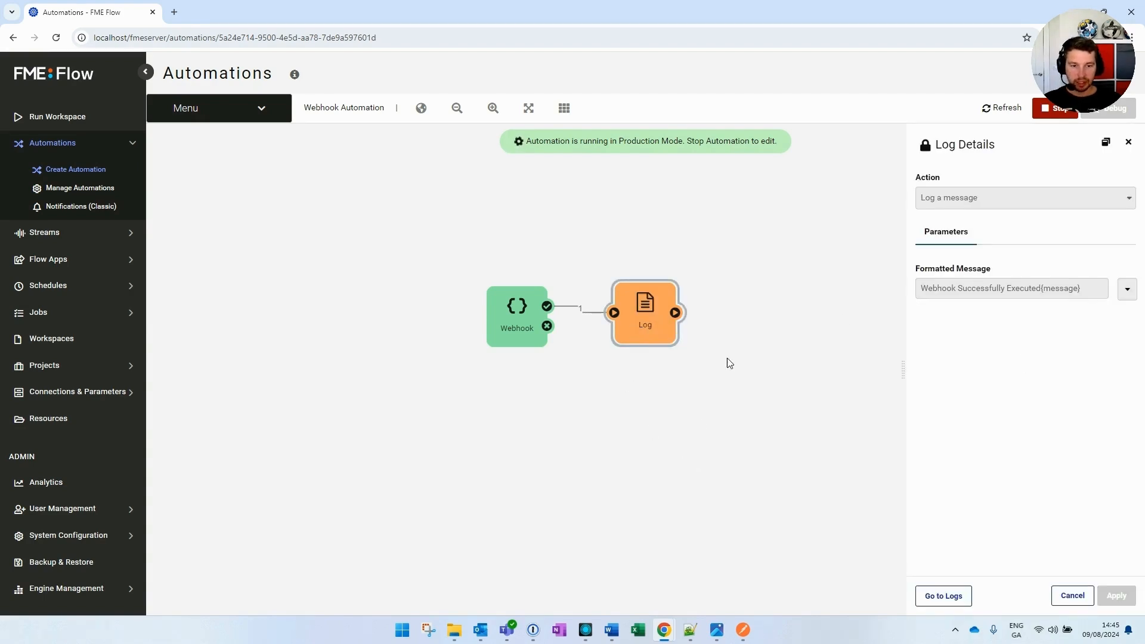
Open action_fmelogaction.log and highlight the newest entry with Attribute1=Value1&Attribute2=Value2
{"action": "left_click", "coordinate": [940, 600]}
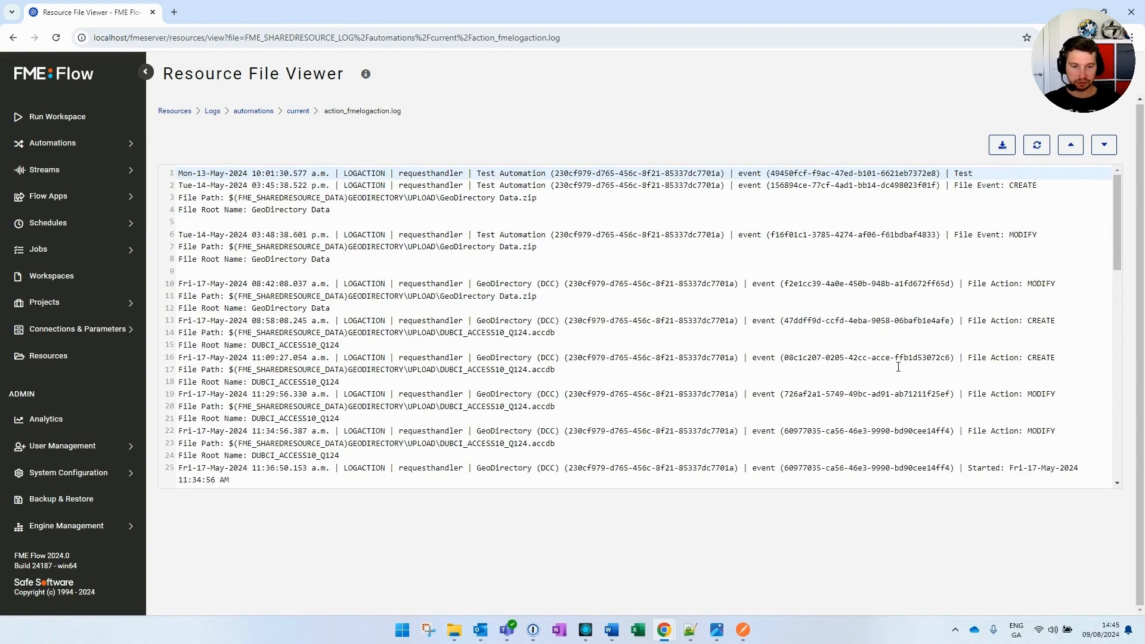
{"action": "scroll", "coordinate": [894, 325], "scroll_direction": "down", "scroll_amount": 13}
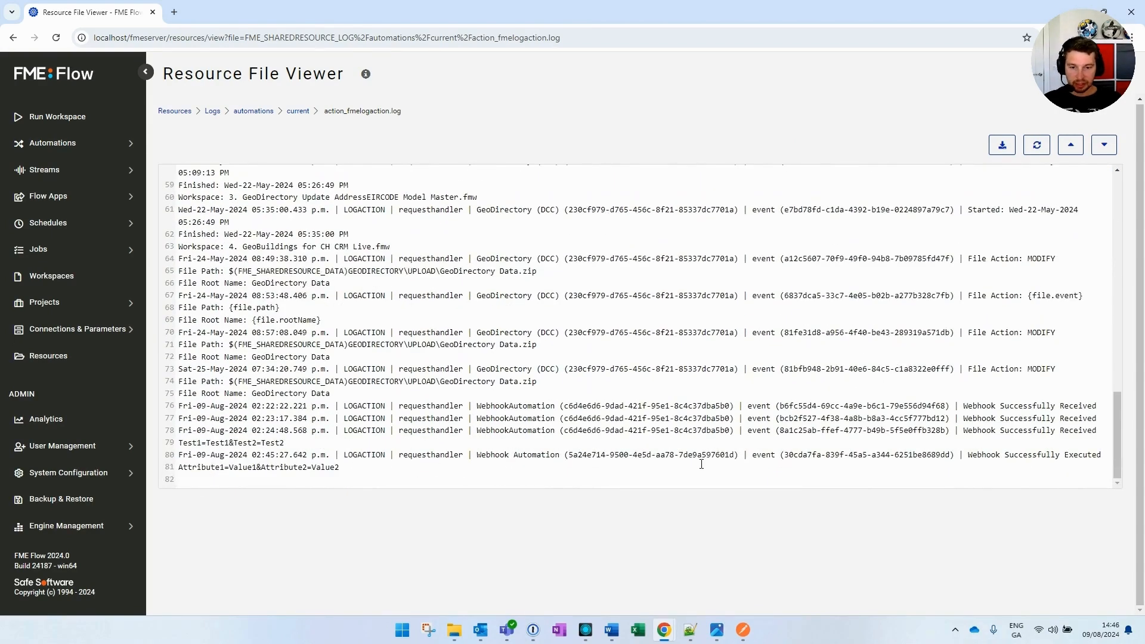
{"action": "left_click_drag", "start_coordinate": [967, 454], "coordinate": [1107, 452]}
{"action": "double_click", "coordinate": [226, 467]}
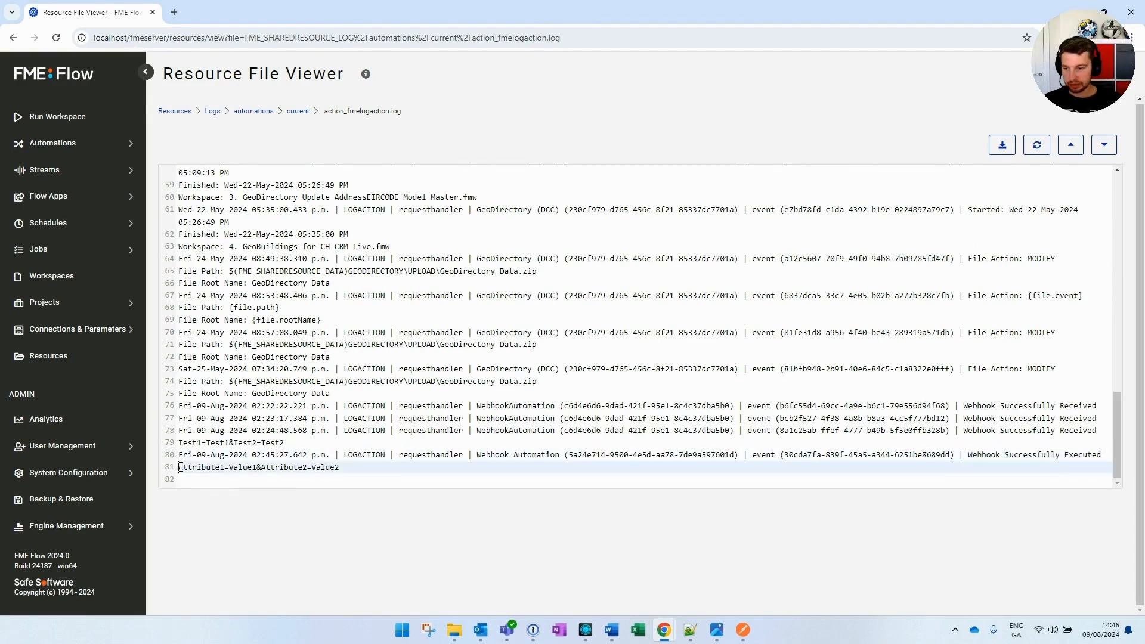
{"action": "left_click_drag", "start_coordinate": [225, 467], "coordinate": [354, 469]}
{"action": "left_click", "coordinate": [343, 468]}
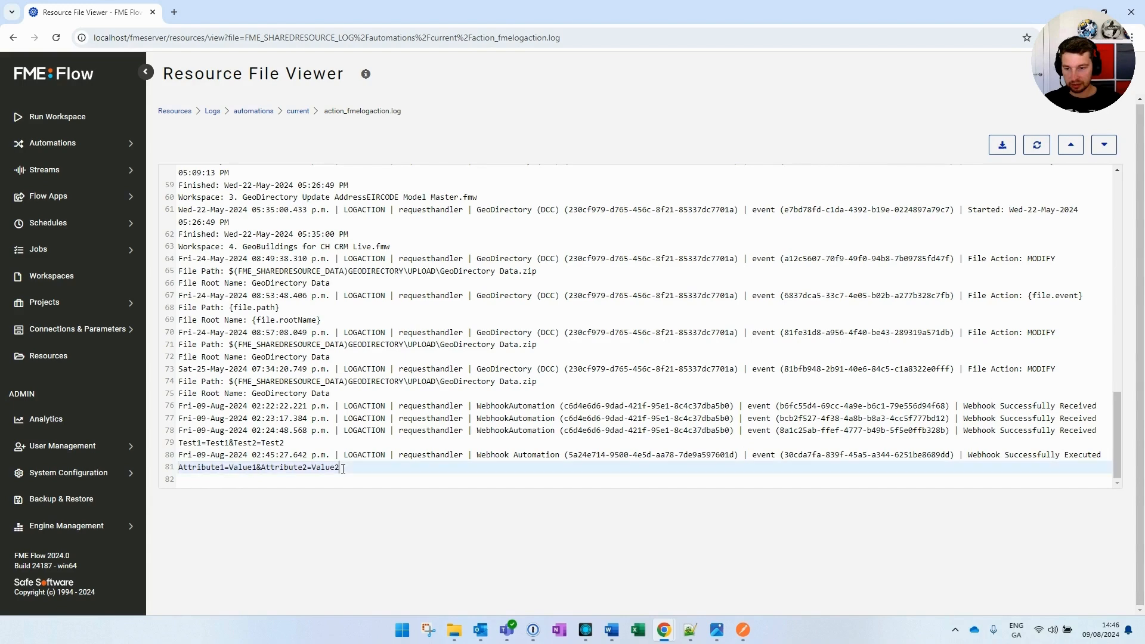
Change Attribute2's value from Value2 to Test in Postman and resend the request
{"action": "left_click", "coordinate": [743, 631]}
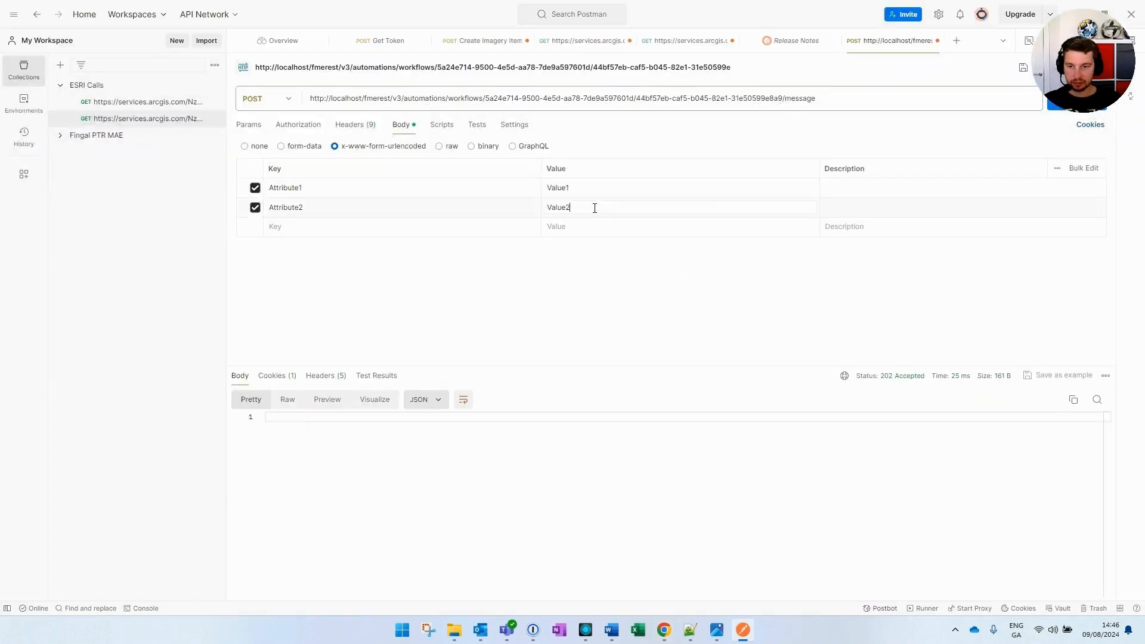
{"action": "left_click_drag", "start_coordinate": [561, 207], "coordinate": [531, 204]}
{"action": "left_click_drag", "start_coordinate": [599, 207], "coordinate": [534, 208]}
{"action": "type", "text": "Te"}
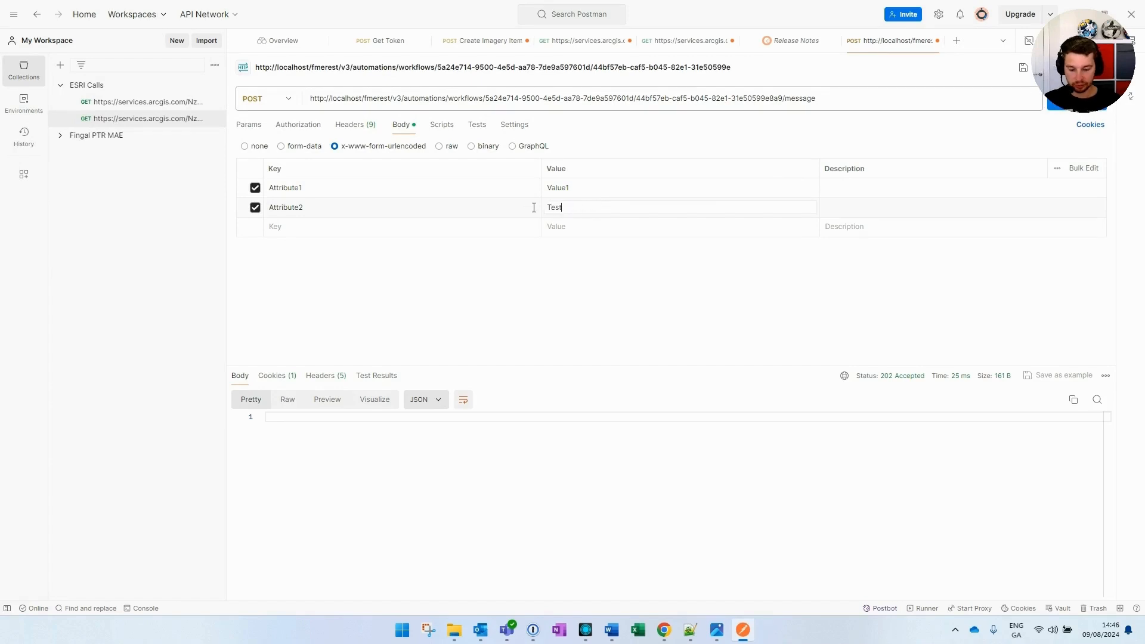
{"action": "type", "text": "st"}
{"action": "left_click", "coordinate": [1060, 107]}
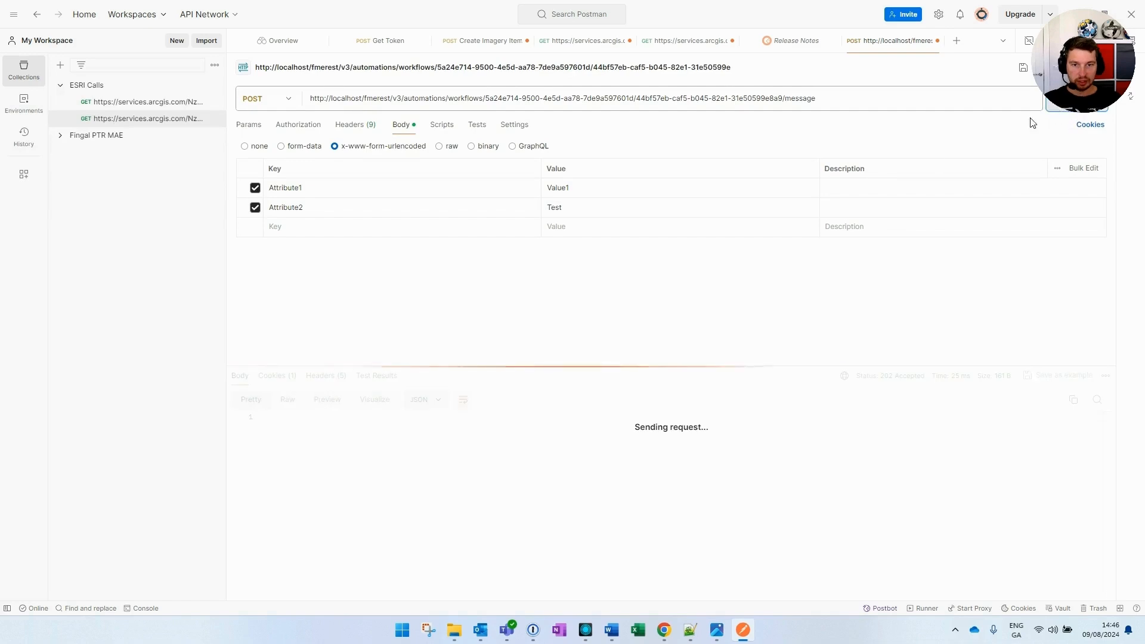
Check the 202 Accepted status explanation, then minimize Postman
{"action": "left_click_drag", "start_coordinate": [880, 377], "coordinate": [898, 381]}
{"action": "left_click", "coordinate": [889, 380]}
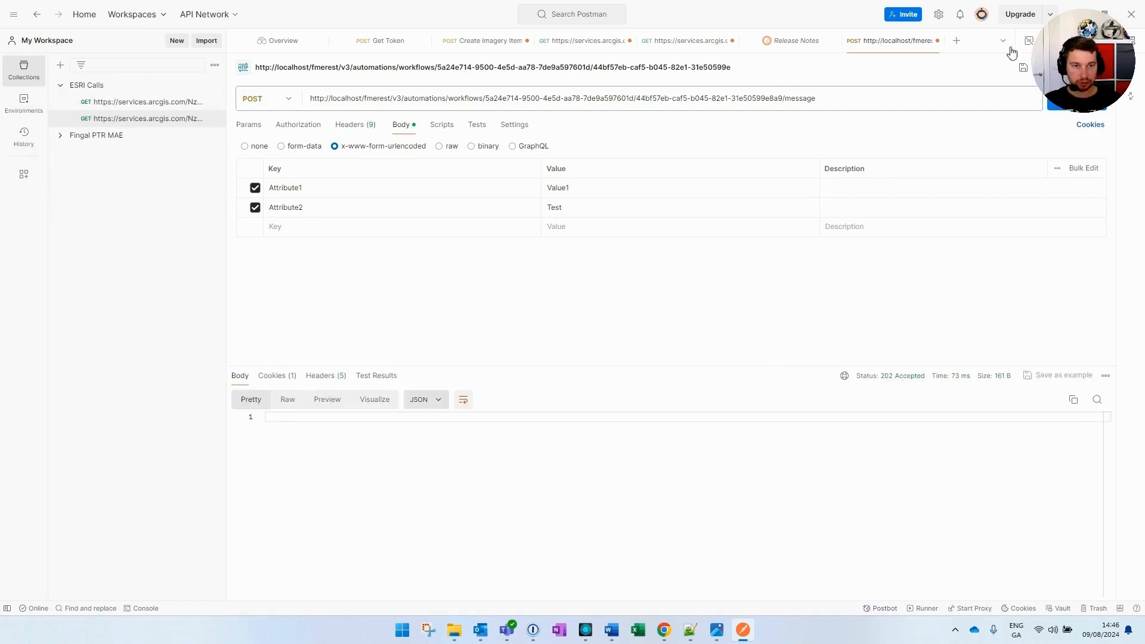
{"action": "left_click", "coordinate": [1078, 13]}
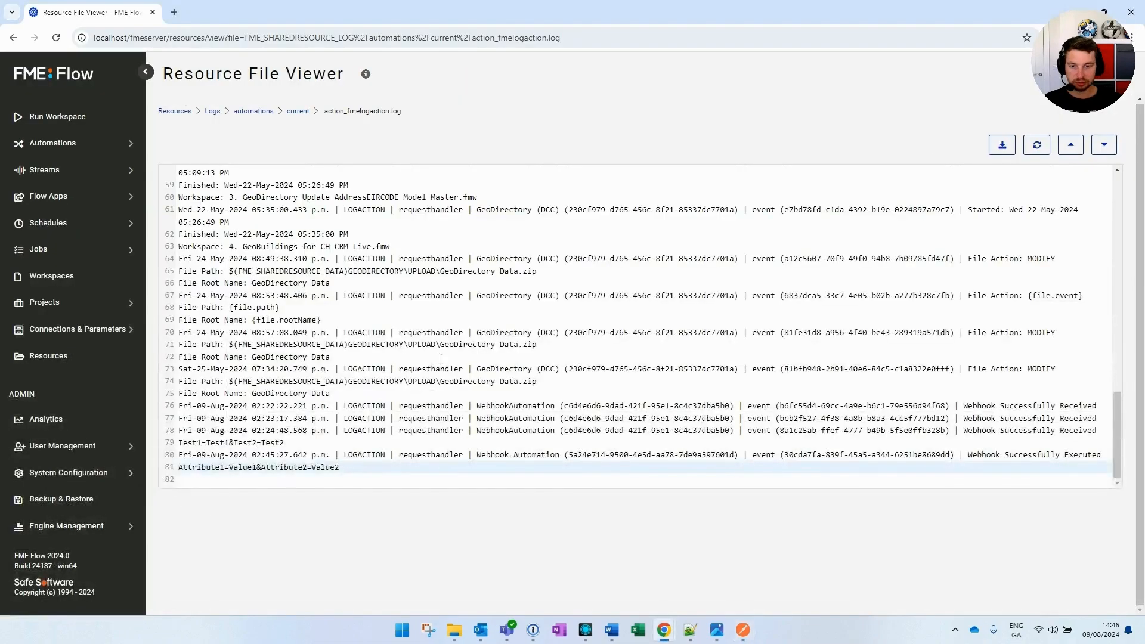
Reload action_fmelogaction.log and scroll down to the two newest log lines
{"action": "left_click", "coordinate": [56, 37]}
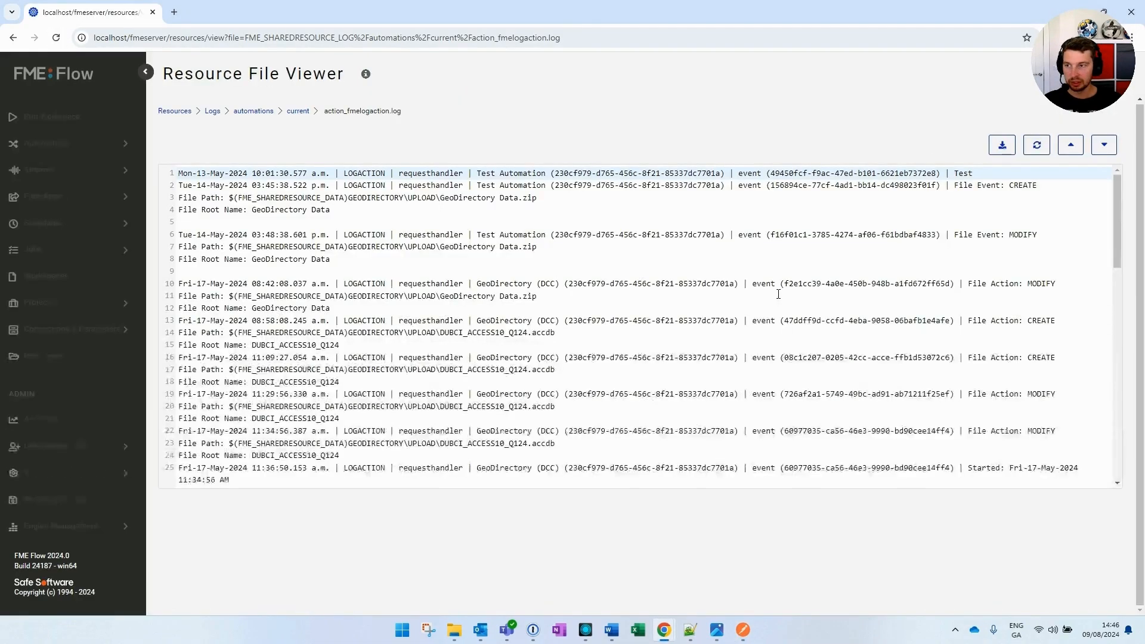
{"action": "scroll", "coordinate": [851, 370], "scroll_direction": "down", "scroll_amount": 14}
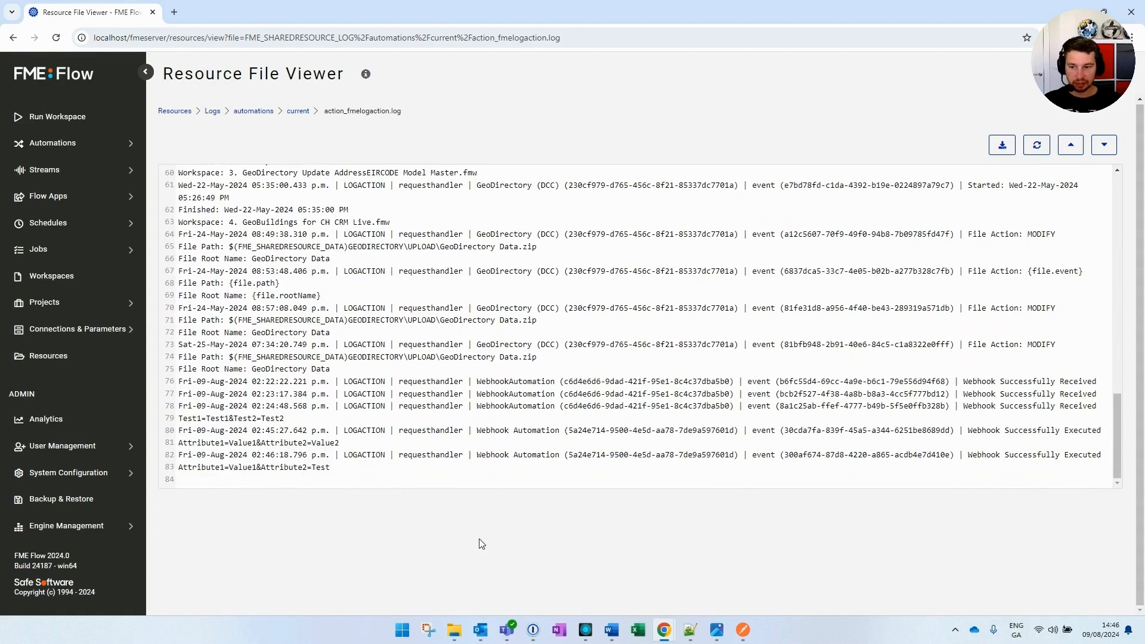
{"action": "left_click_drag", "start_coordinate": [179, 456], "coordinate": [346, 468]}
{"action": "left_click", "coordinate": [335, 469]}
Compare the newly posted value Test against the earlier Value2 in the attributes lines
{"action": "double_click", "coordinate": [315, 469]}
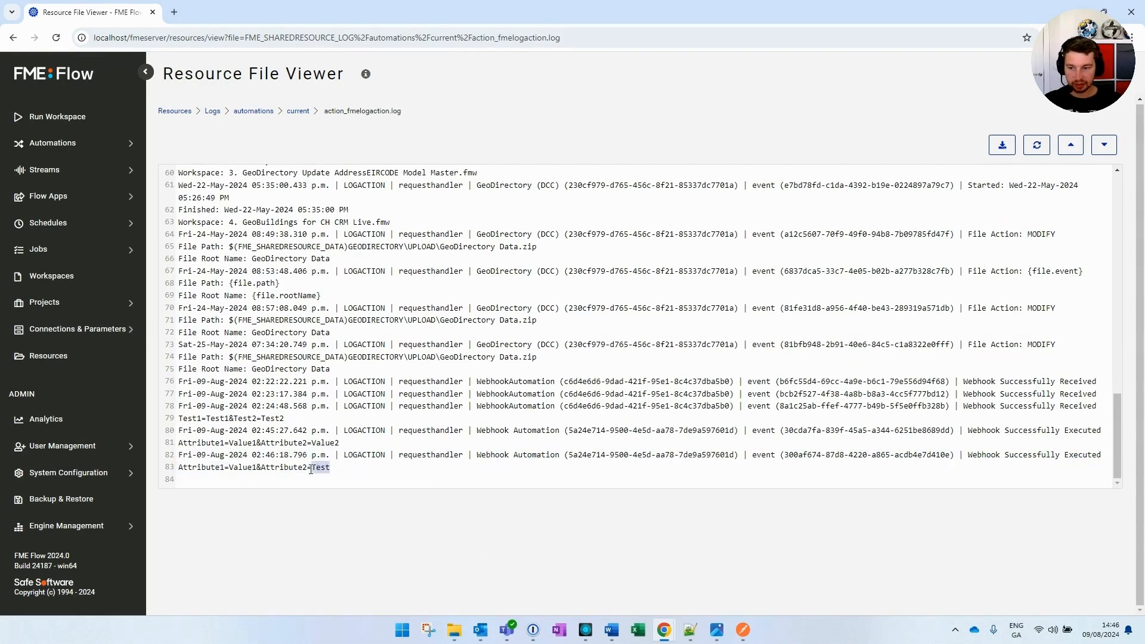
{"action": "double_click", "coordinate": [317, 442]}
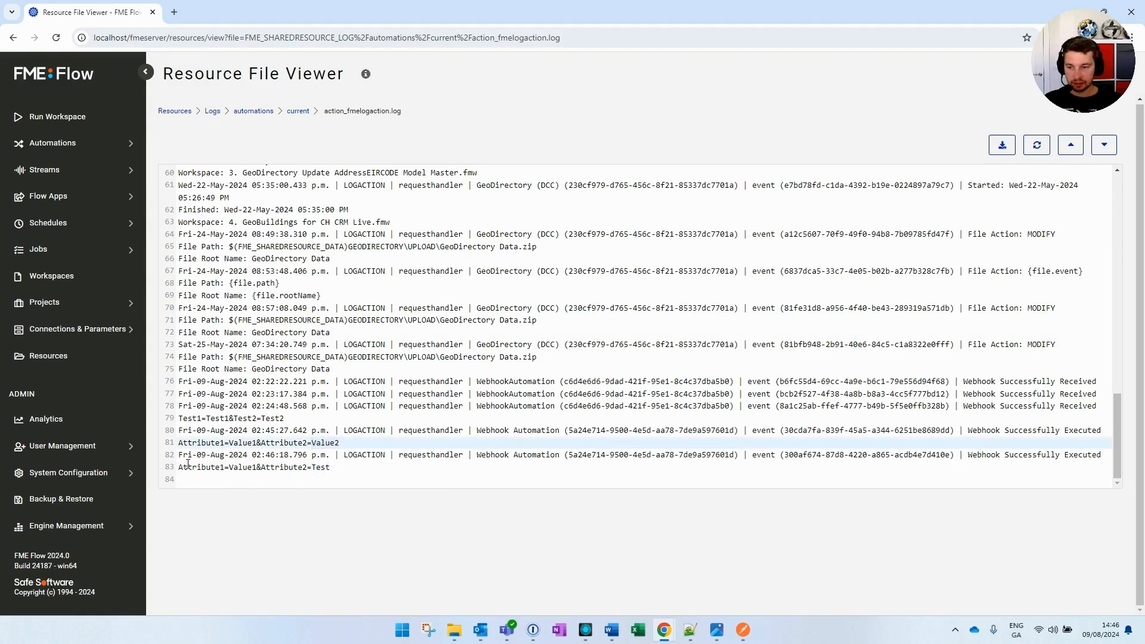
{"action": "left_click_drag", "start_coordinate": [180, 467], "coordinate": [332, 467]}
{"action": "left_click", "coordinate": [342, 469]}
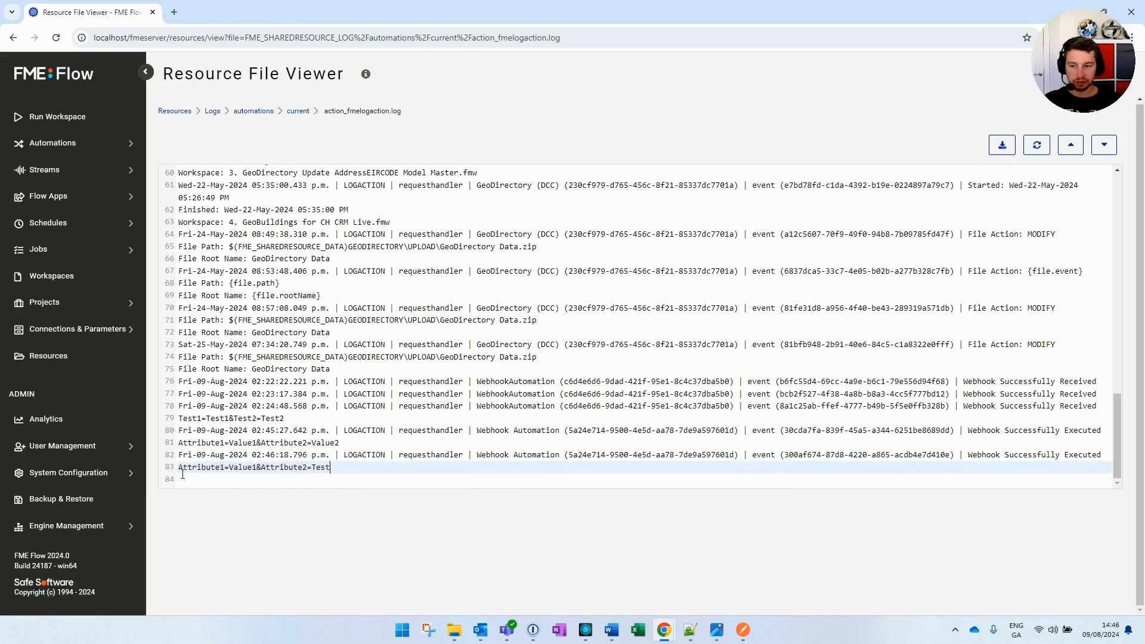
{"action": "mouse_move", "coordinate": [179, 467]}
{"action": "left_mouse_down"}
{"action": "mouse_move", "coordinate": [332, 467]}
{"action": "mouse_move", "coordinate": [177, 468]}
{"action": "left_mouse_up"}
{"action": "left_click", "coordinate": [335, 470]}
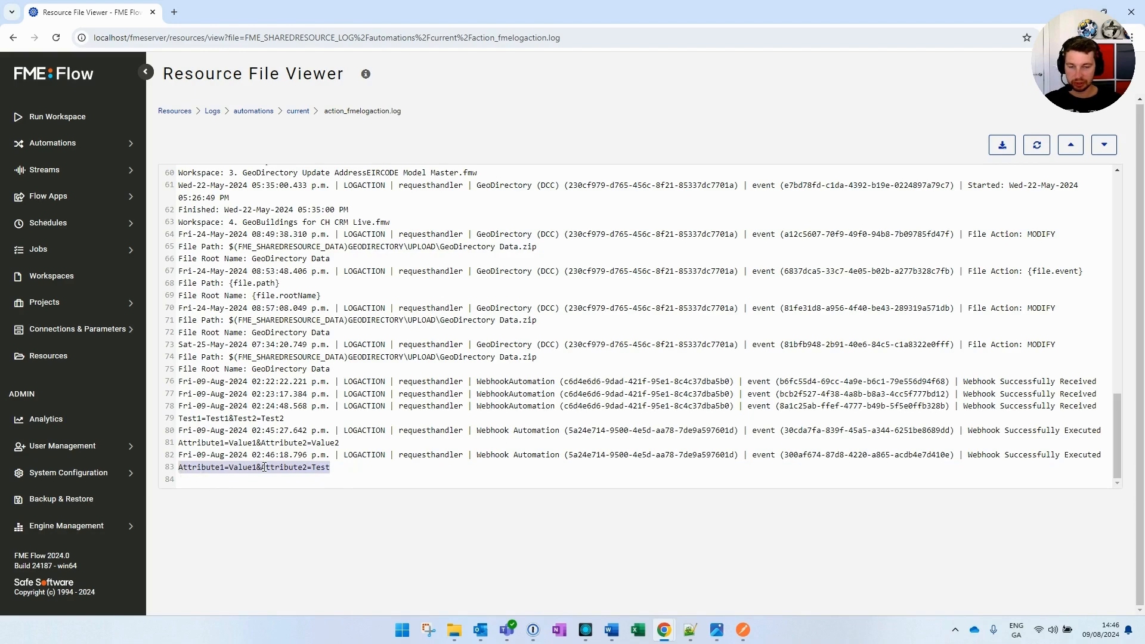